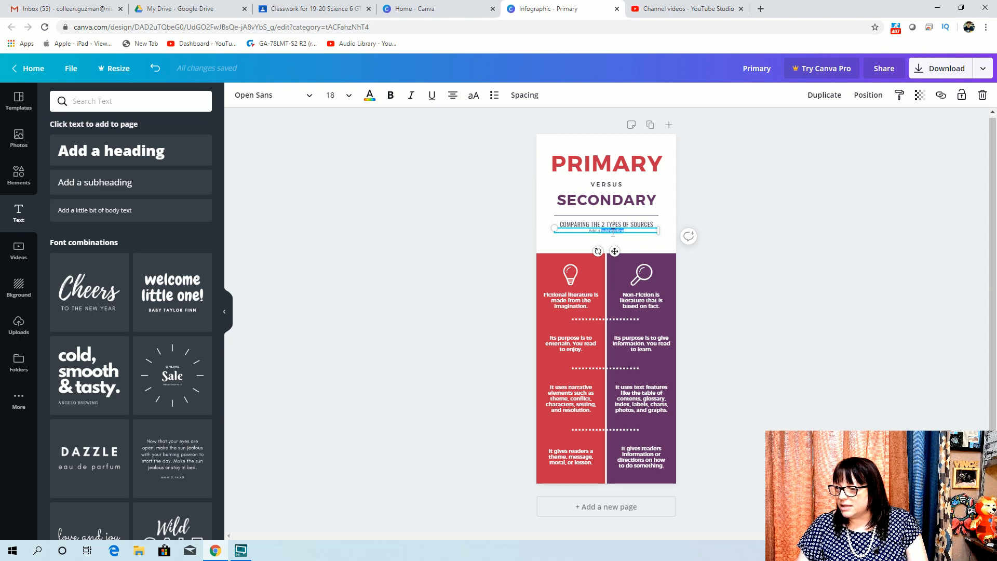
Enter "Primary" in the text box below the subtitle and set its font size to 32
key(BackSpace)
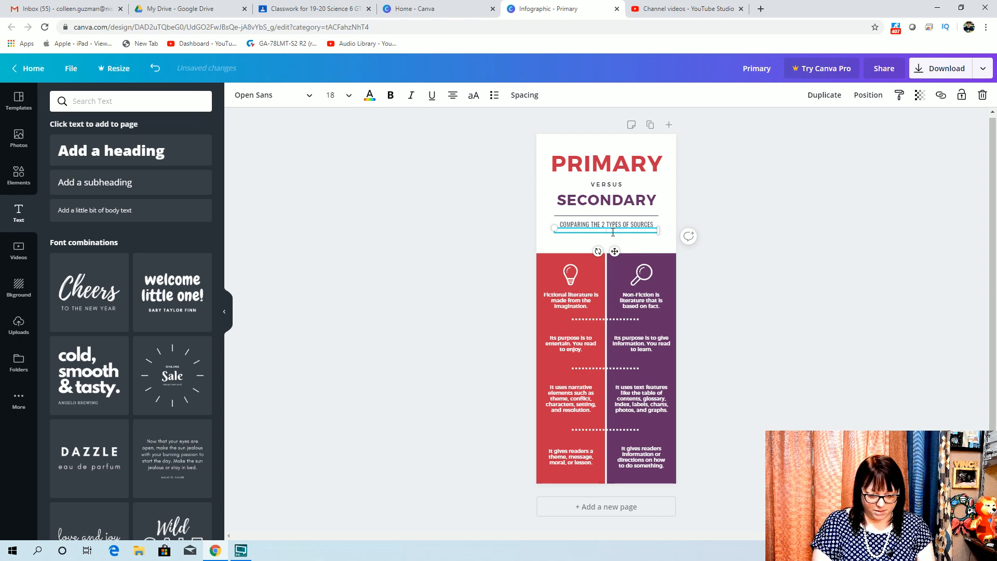
text(Primary)
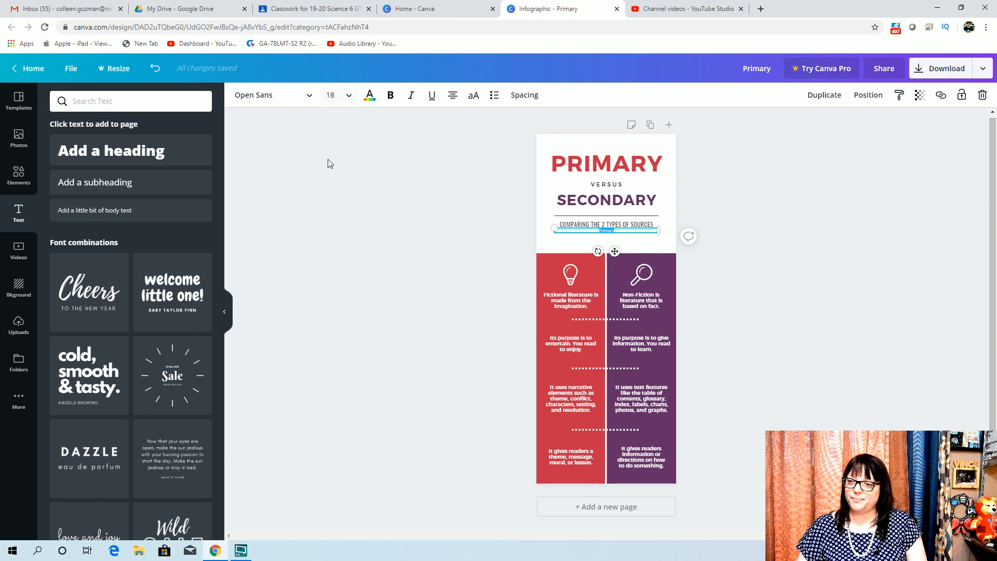
click(350, 97)
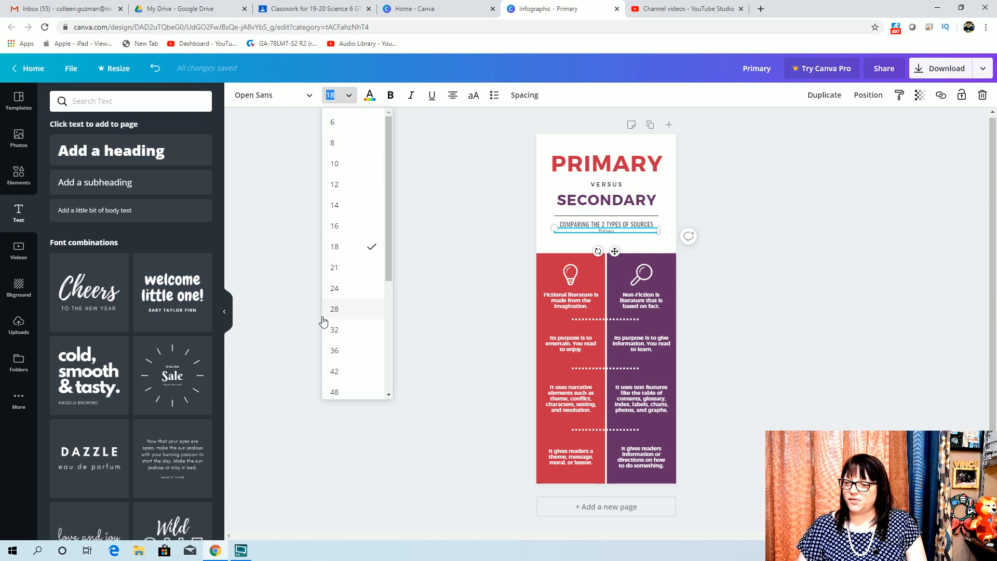
click(339, 330)
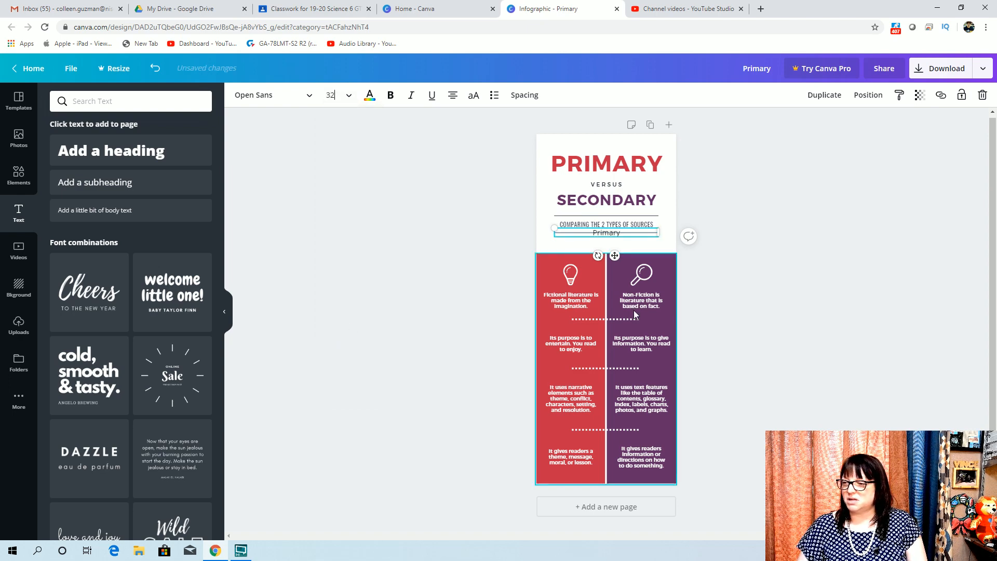
Move the Primary label to the top of the red column and enlarge it to font size 42
drag(626, 236, 555, 256)
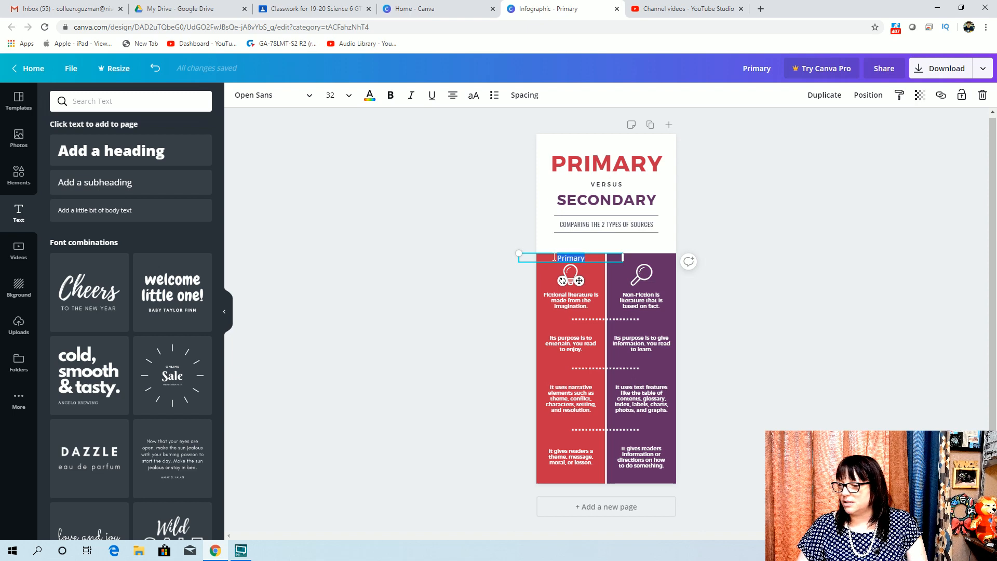
click(332, 95)
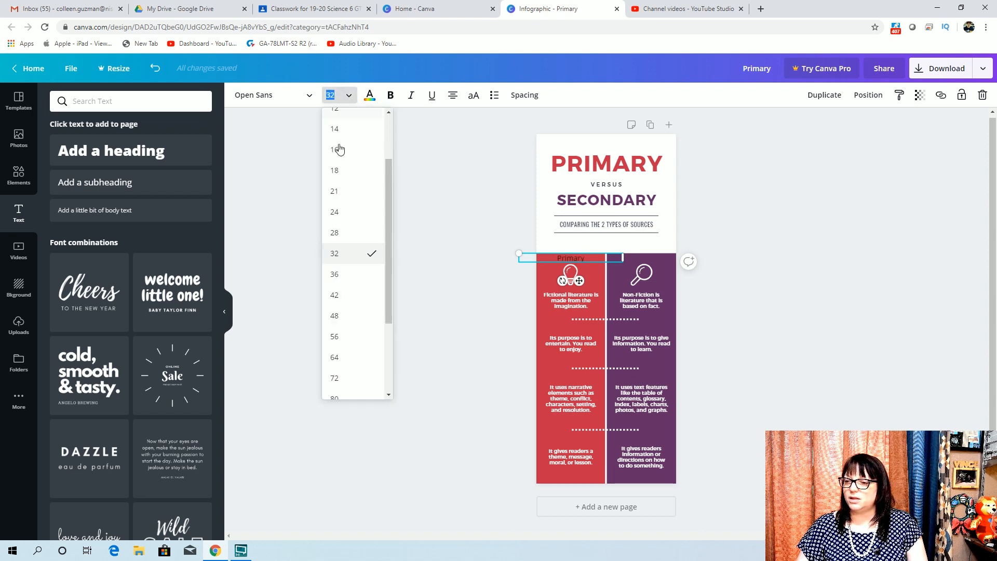
click(339, 295)
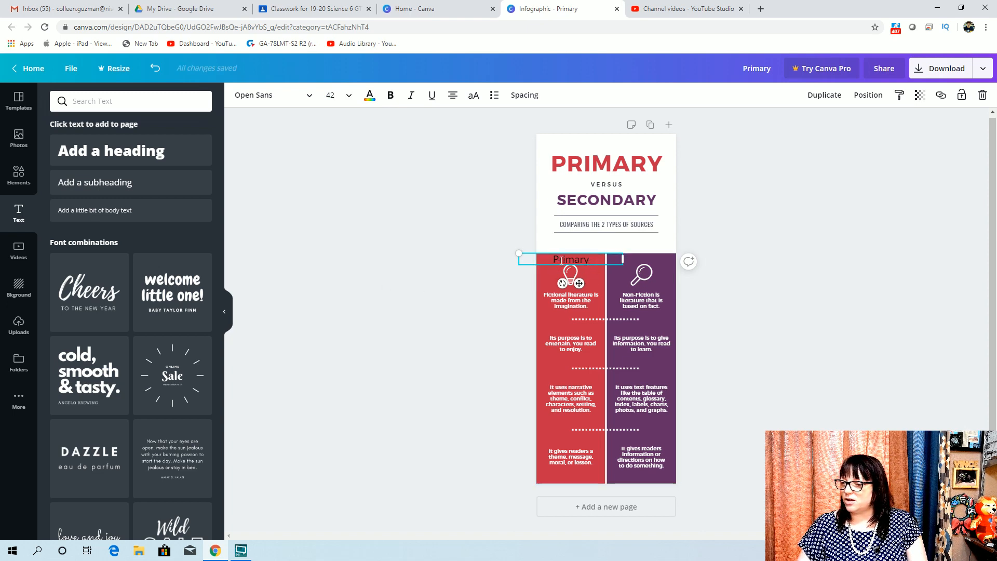
Change the Primary label's text colour to white
drag(591, 258, 546, 259)
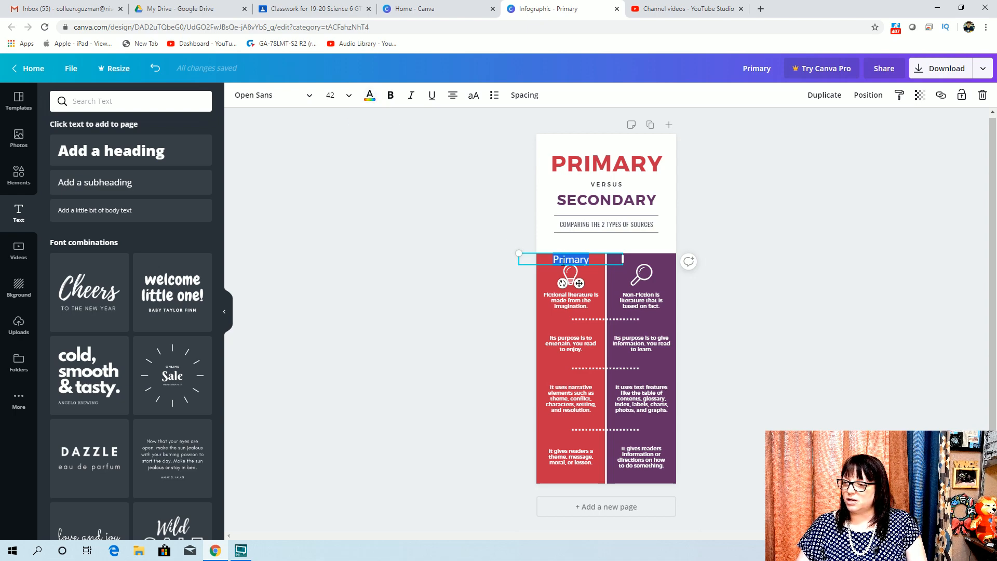
click(370, 96)
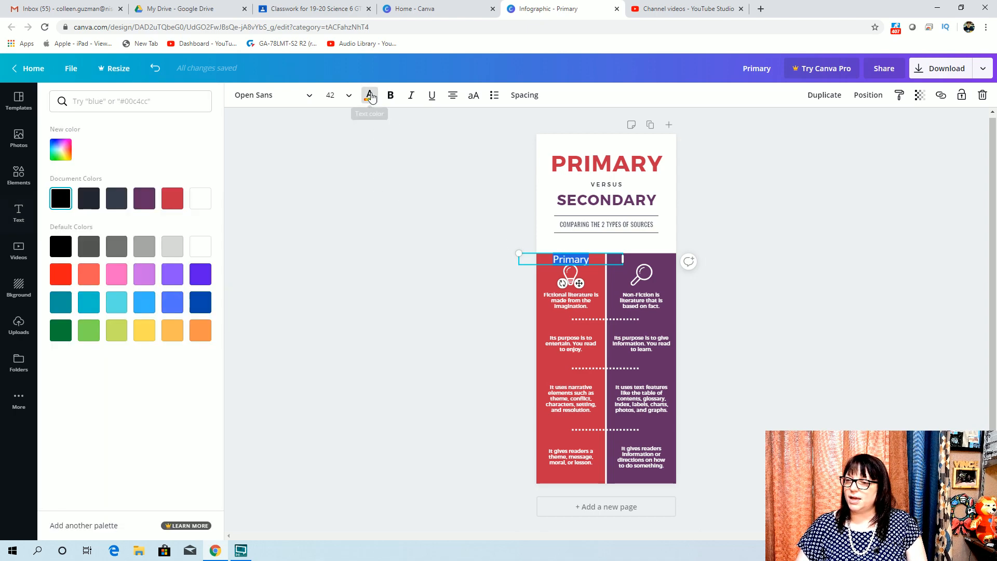
click(203, 205)
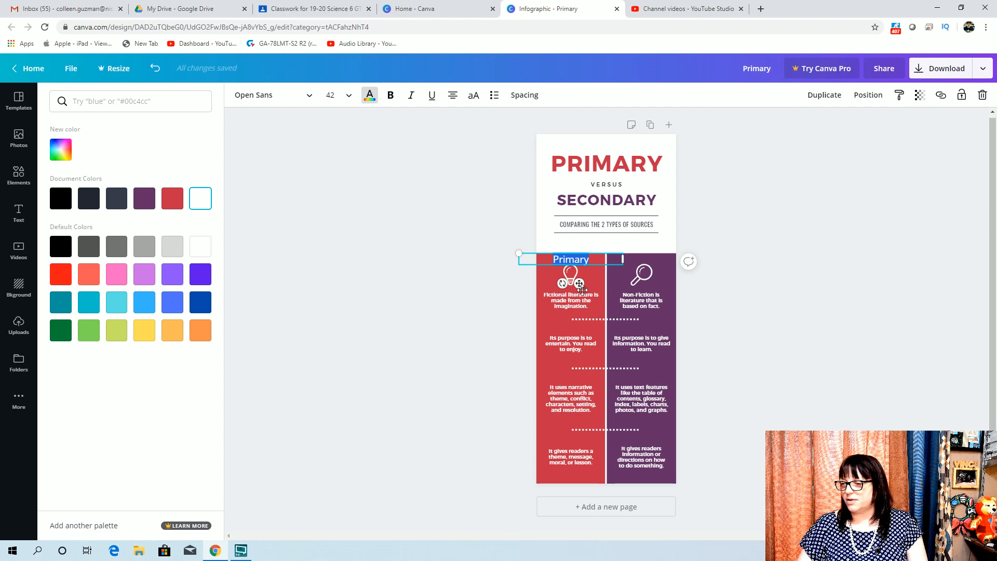
click(697, 239)
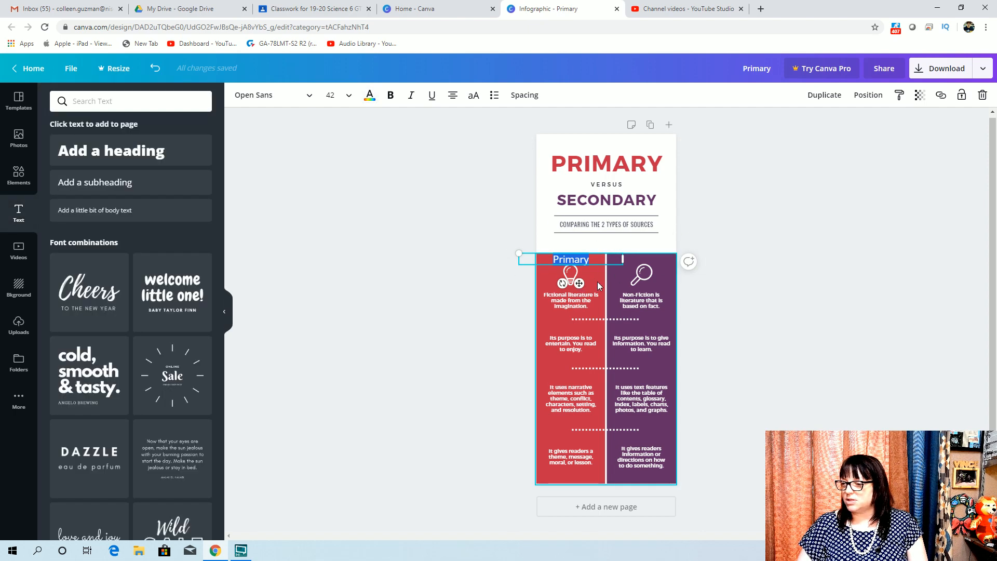
Nudge the lightbulb icon in the red column slightly downward
click(570, 273)
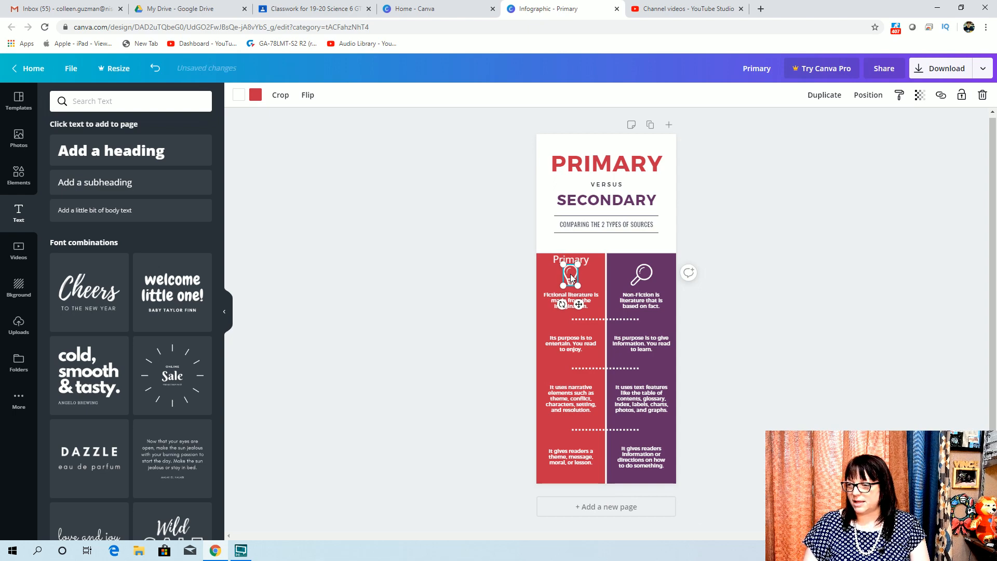
key(Down)
key(Down)
key(Down)
key(Down)
key(Down)
key(Down)
key(Down)
key(Down)
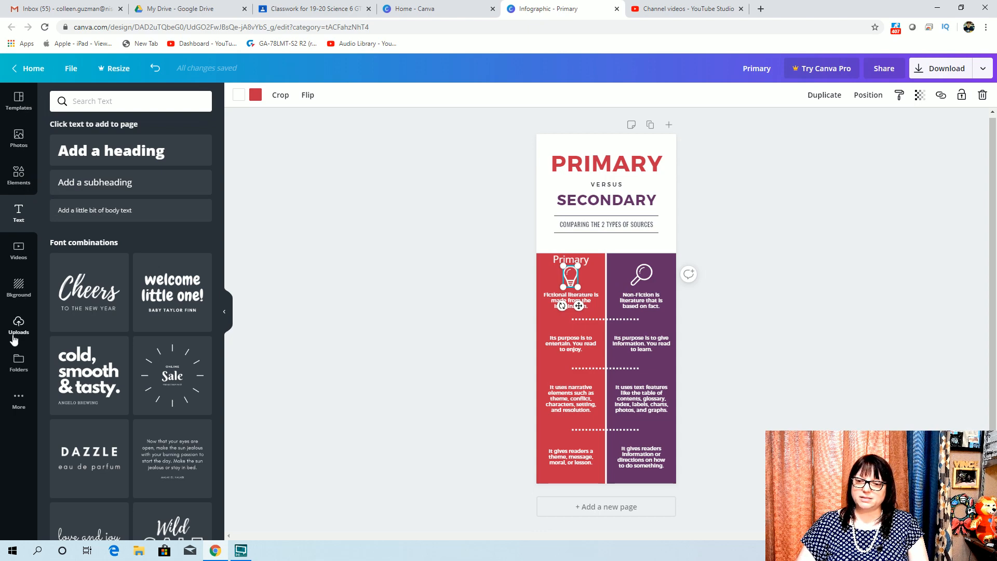
Search the elements library for "first" and browse through the results
click(17, 180)
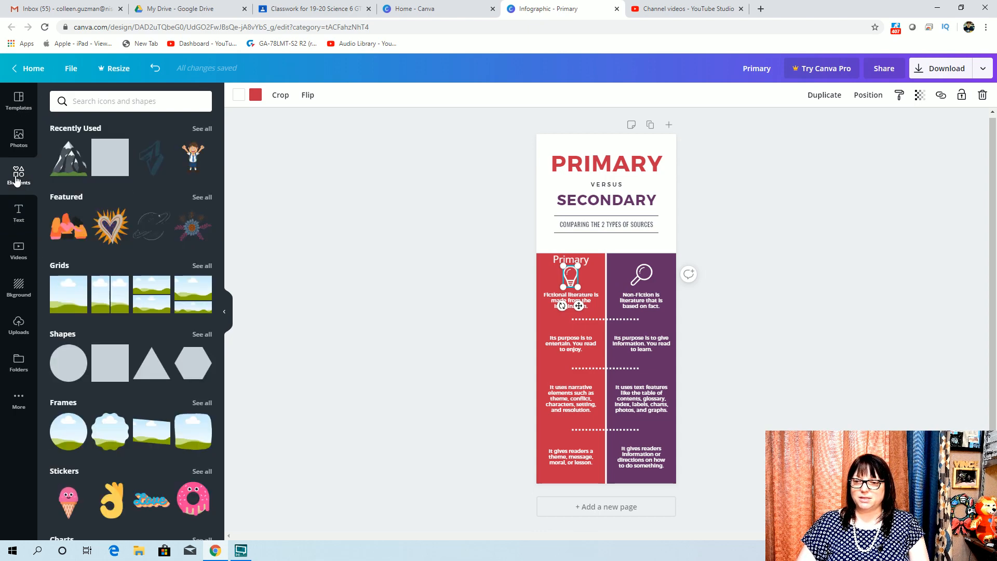
click(108, 103)
text(first)
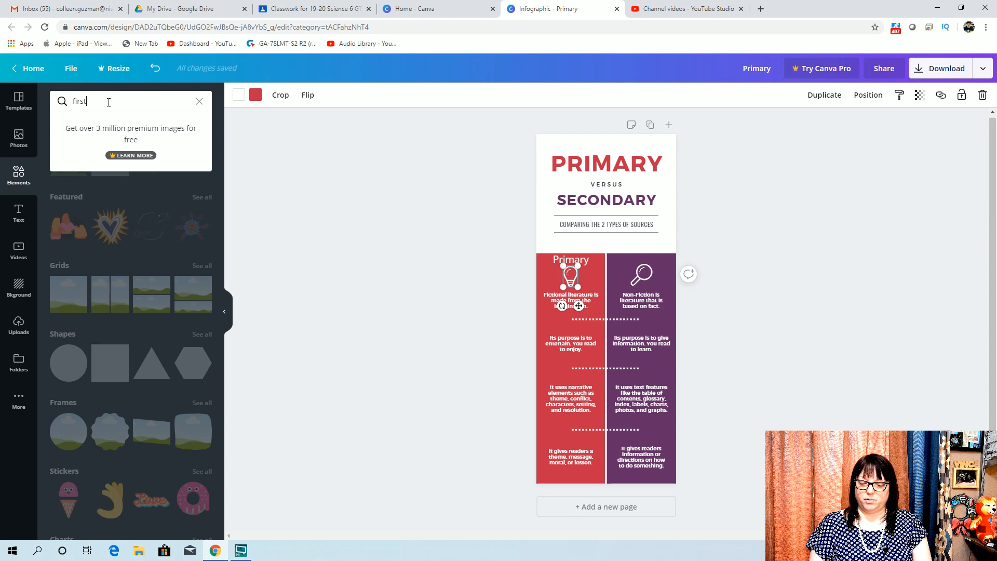
key(Return)
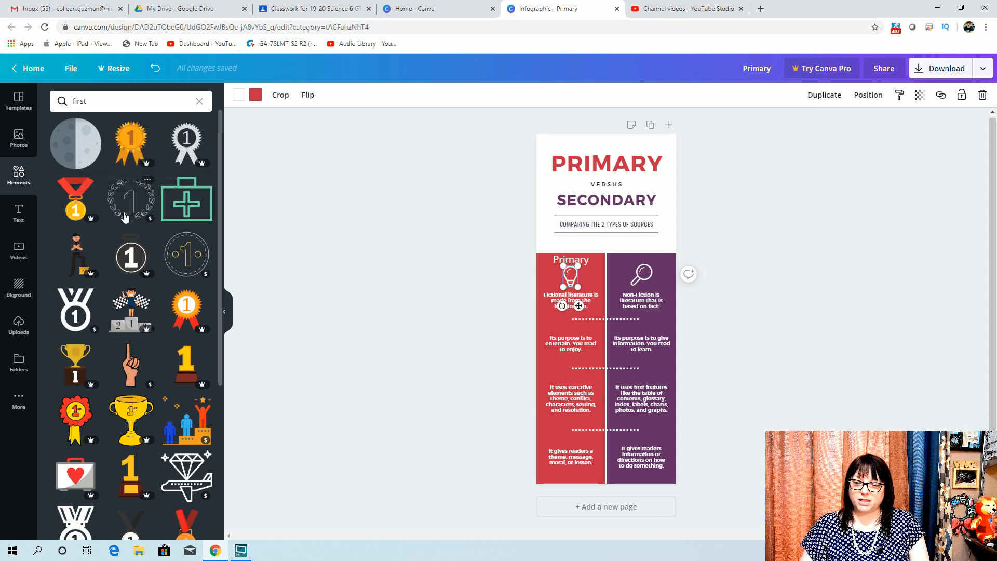
scroll(129, 208, down, 5)
scroll(127, 216, down, 1)
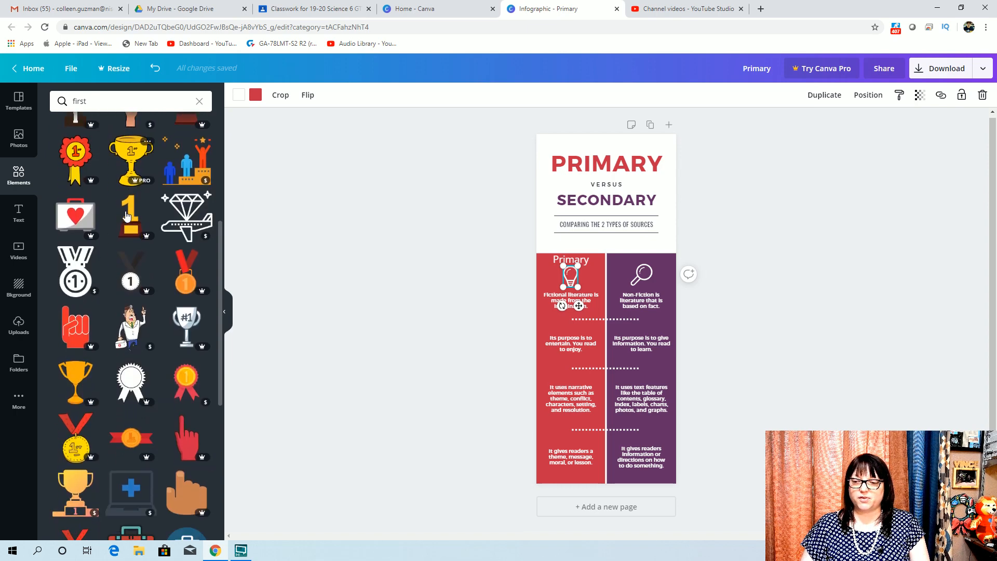
scroll(126, 215, down, 6)
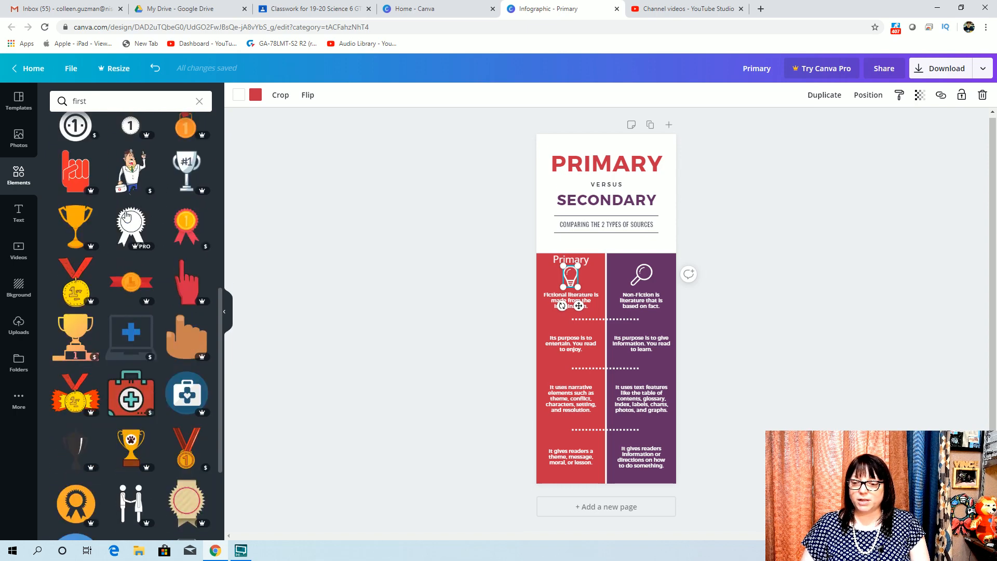
scroll(126, 215, down, 8)
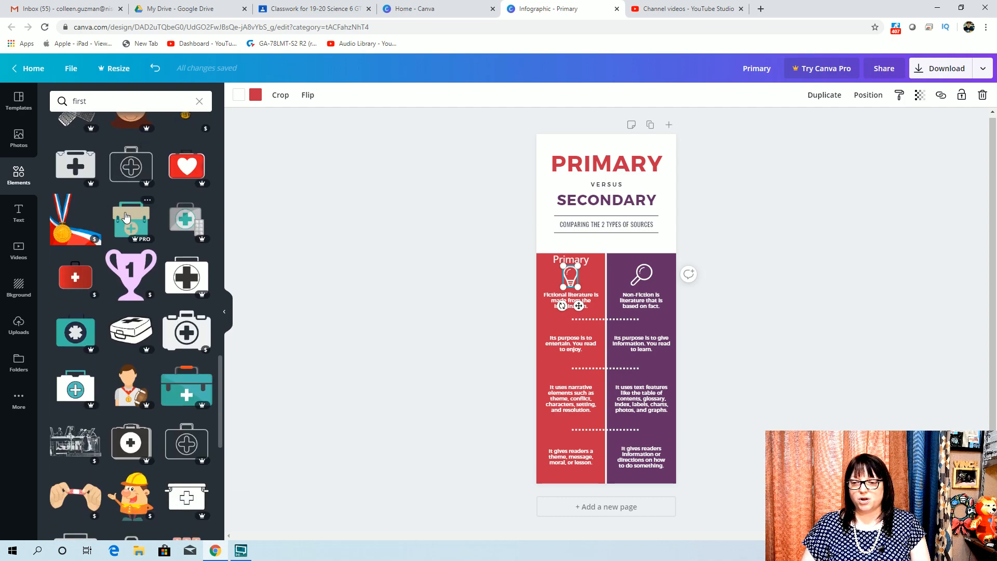
scroll(140, 296, up, 15)
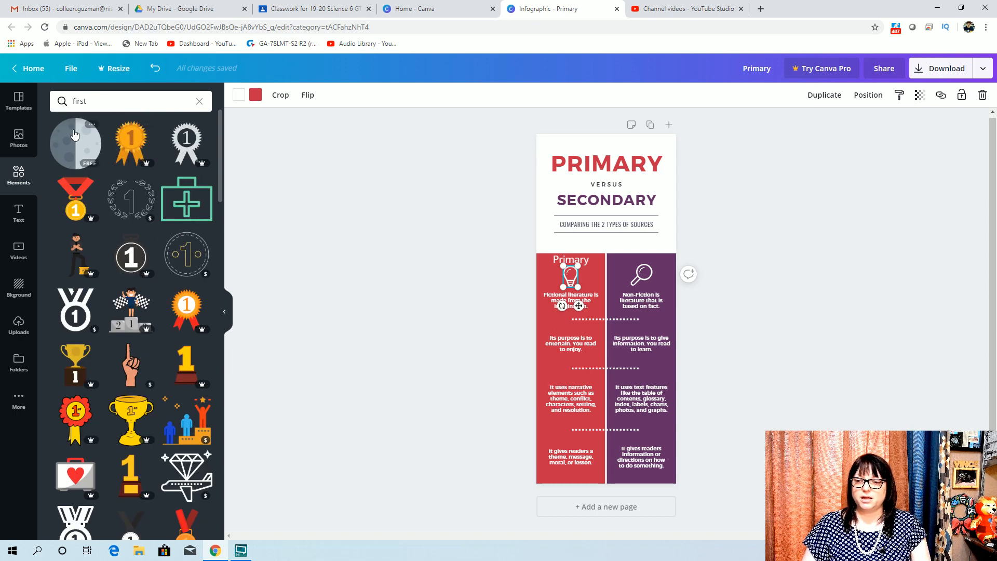
Search elements for "person" and place a black person icon, shrunk small, at the top-left of the red column
click(94, 100)
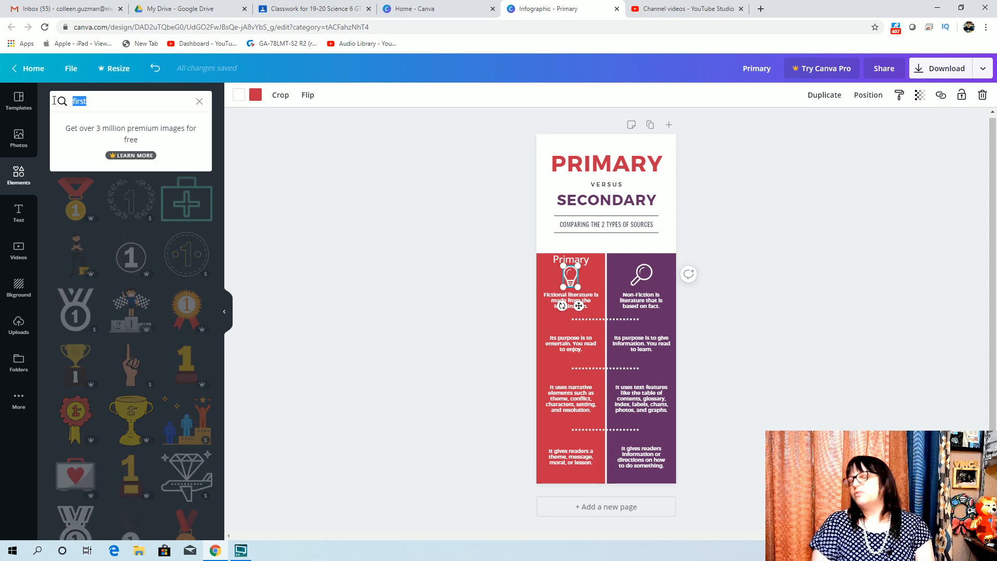
text(person)
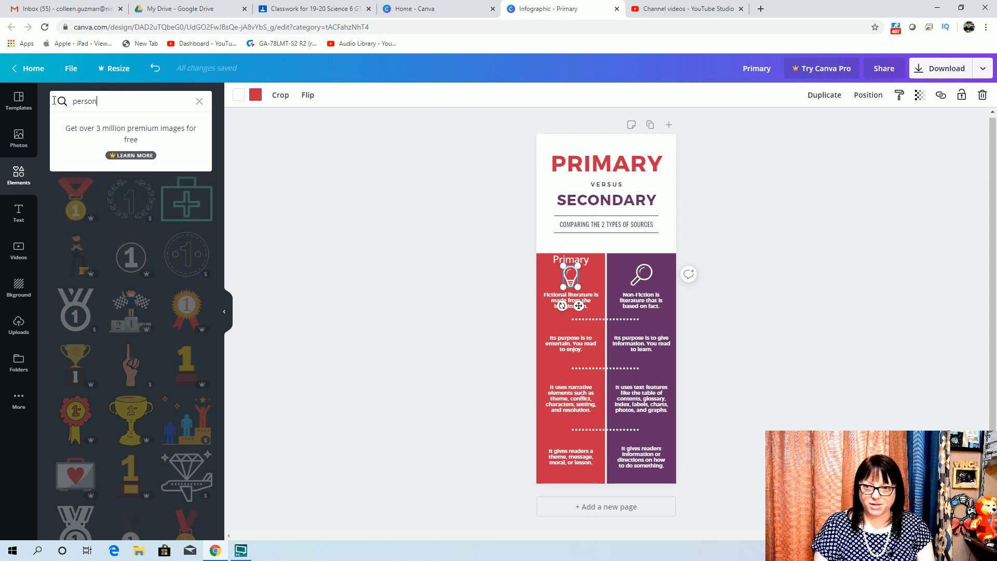
key(Return)
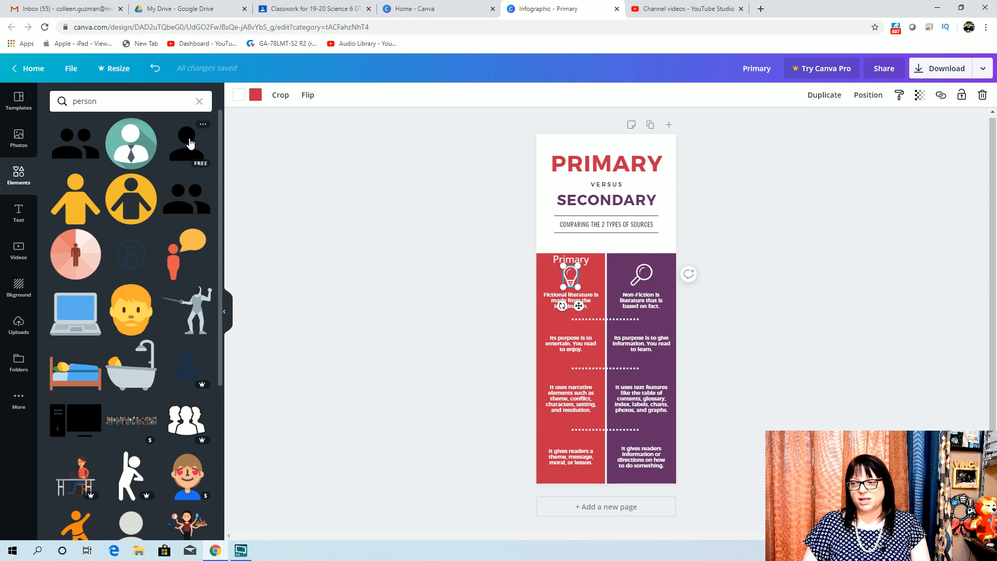
drag(179, 141, 540, 269)
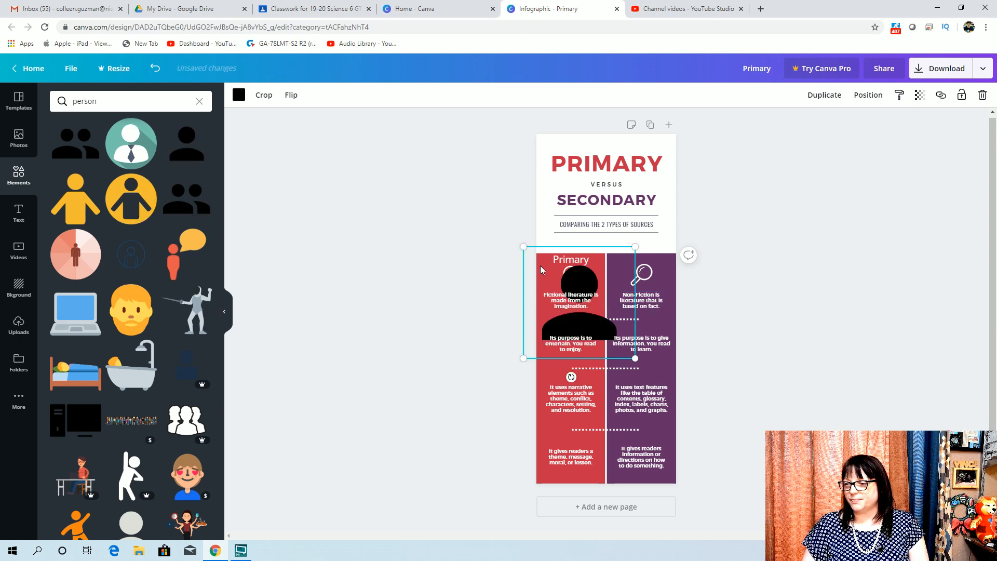
drag(631, 355, 557, 281)
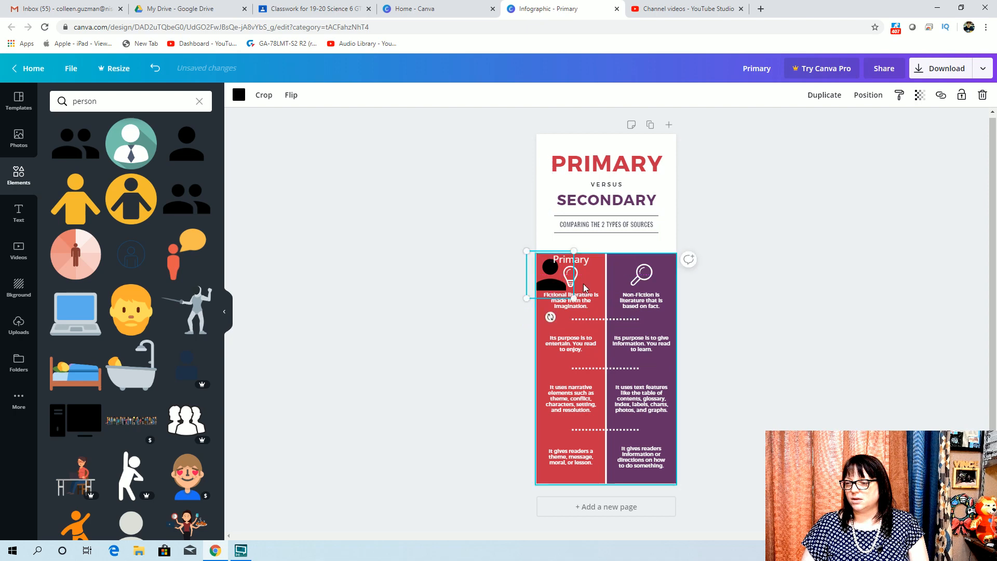
Select the lightbulb icon in the red column and delete it
click(583, 284)
click(574, 282)
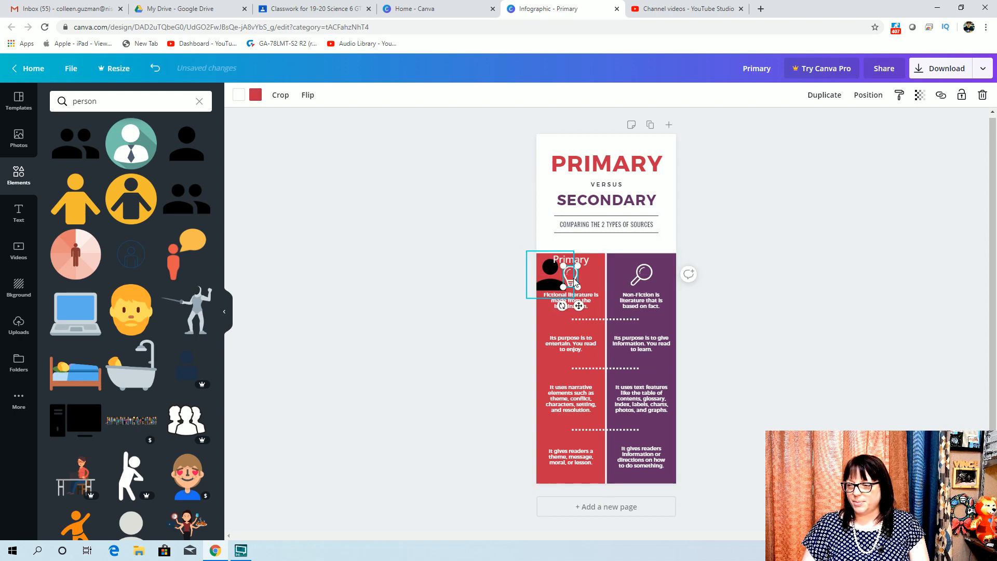
click(576, 283)
click(577, 281)
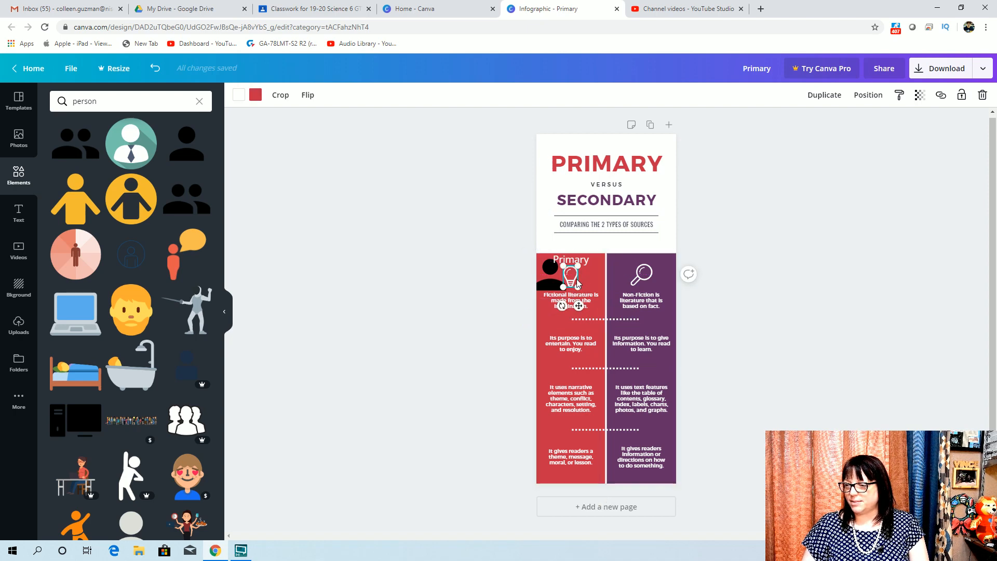
key(Delete)
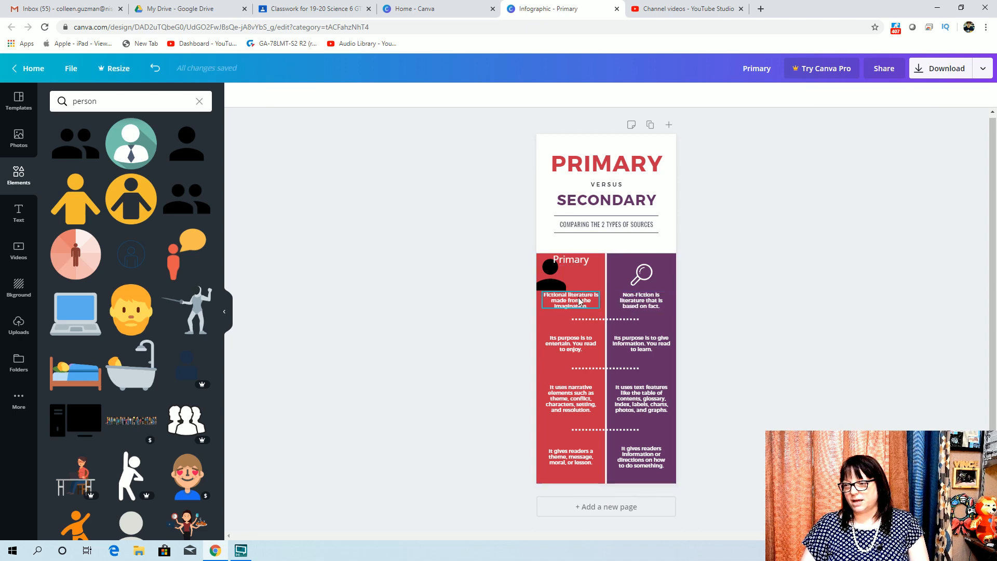
Replace the first red-column statement with "Primary sources are firsthand information"
click(574, 302)
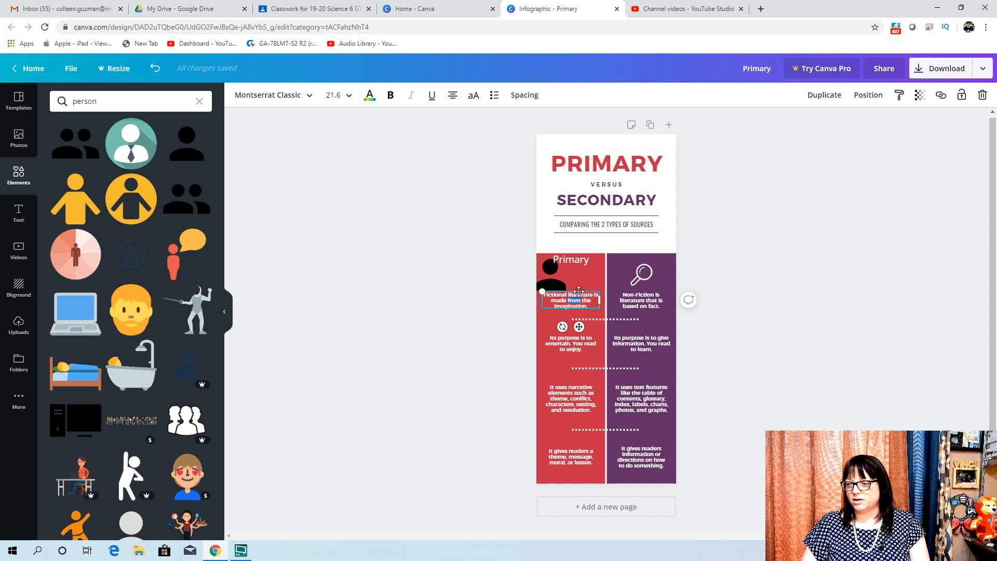
click(578, 294)
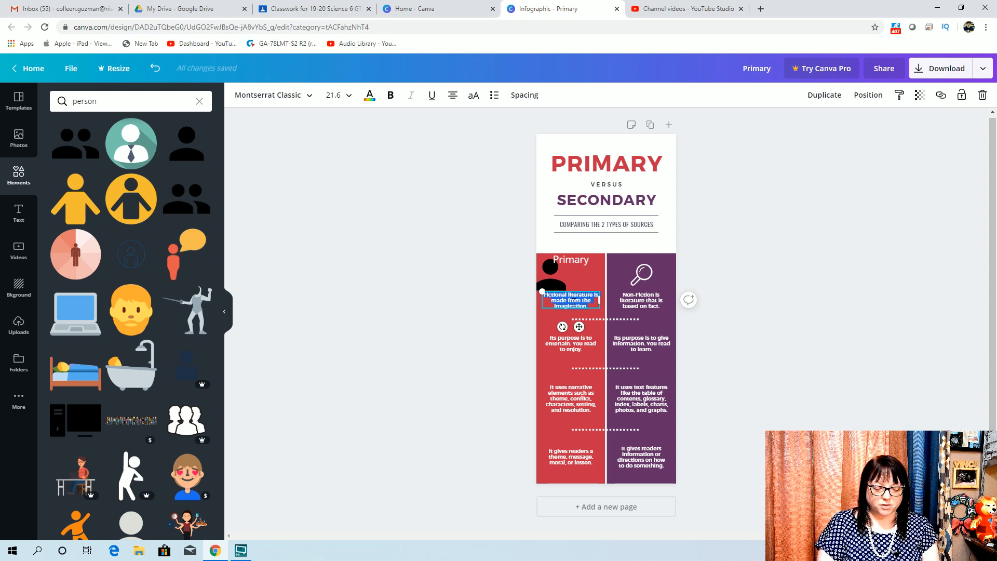
text(Primary so)
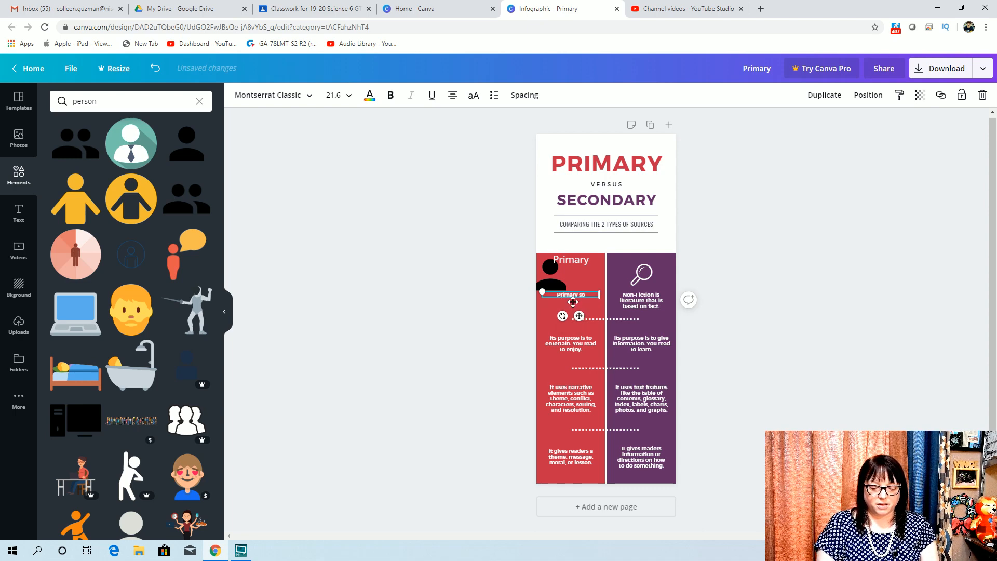
text(urces are fir)
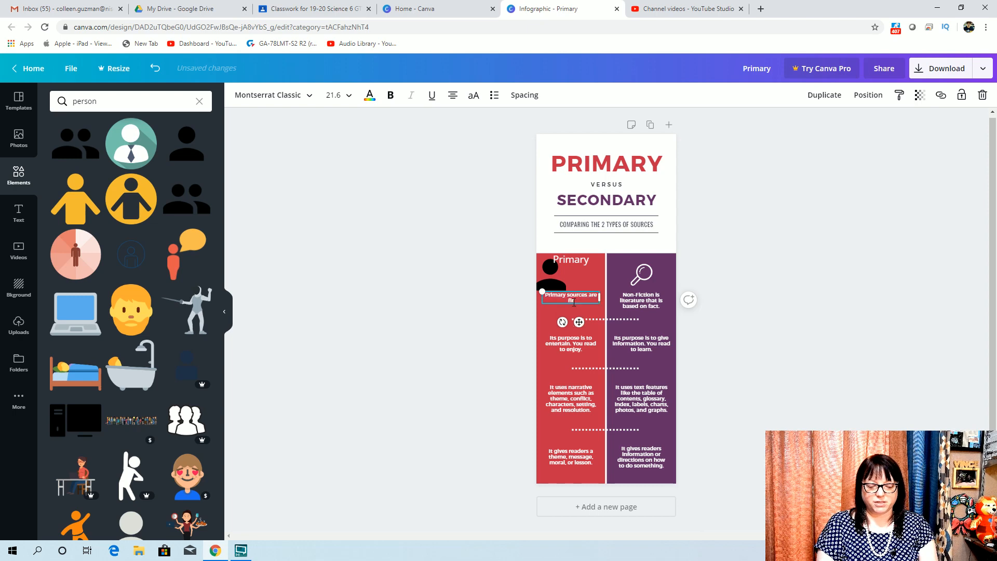
text(sthand ins)
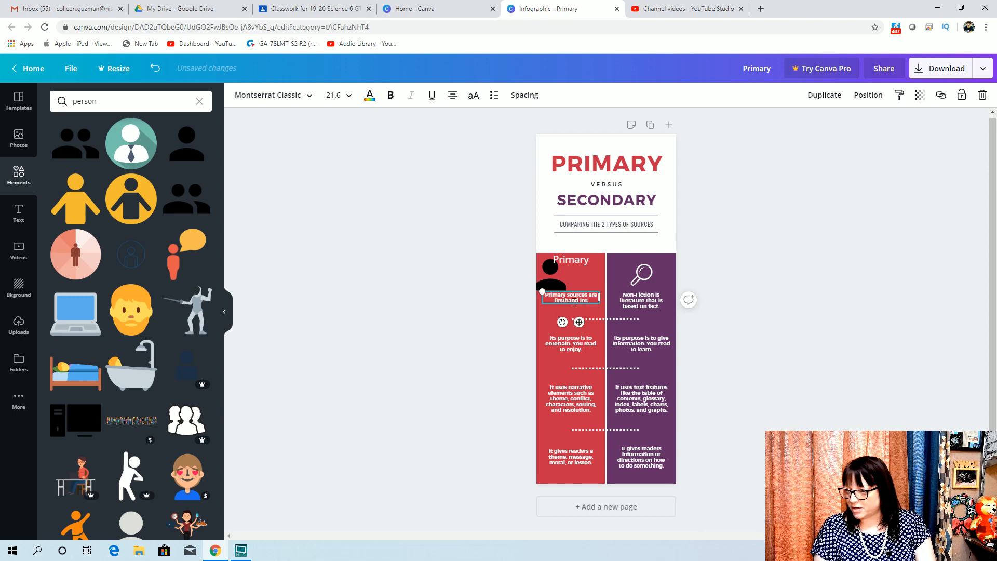
key(BackSpace)
text(formation)
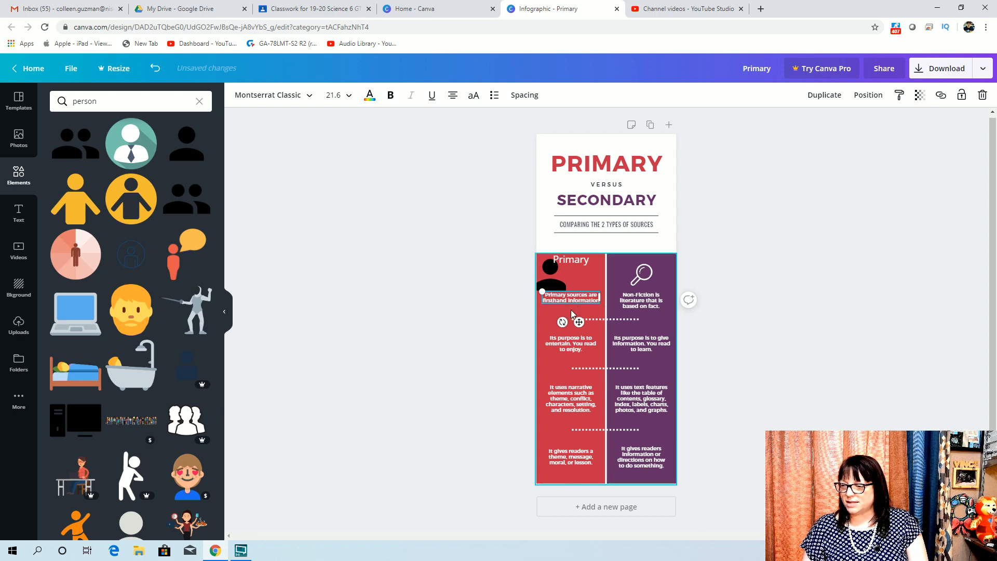
click(571, 309)
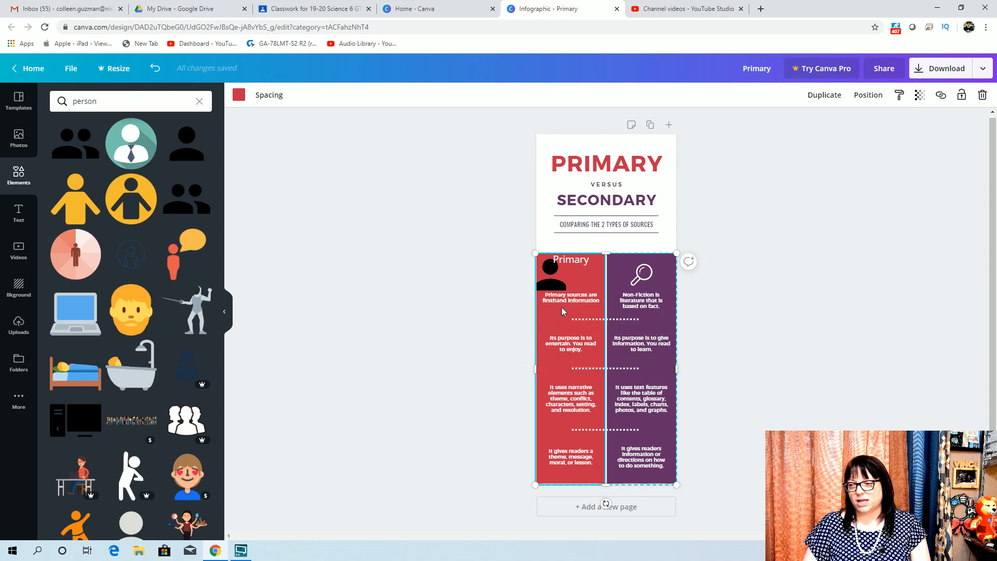
Delete the third-row statements in both the red and purple columns
click(566, 397)
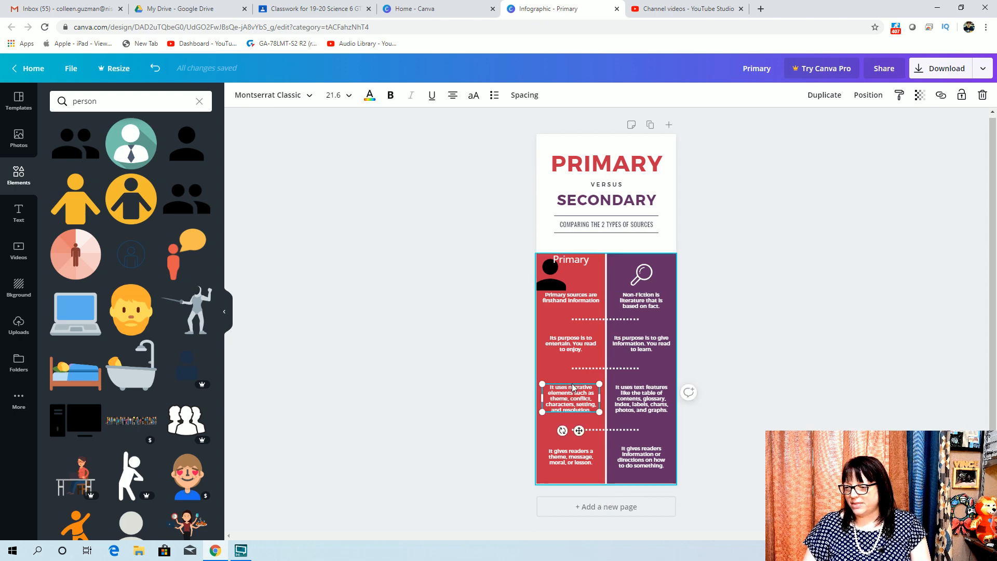
click(573, 387)
click(575, 387)
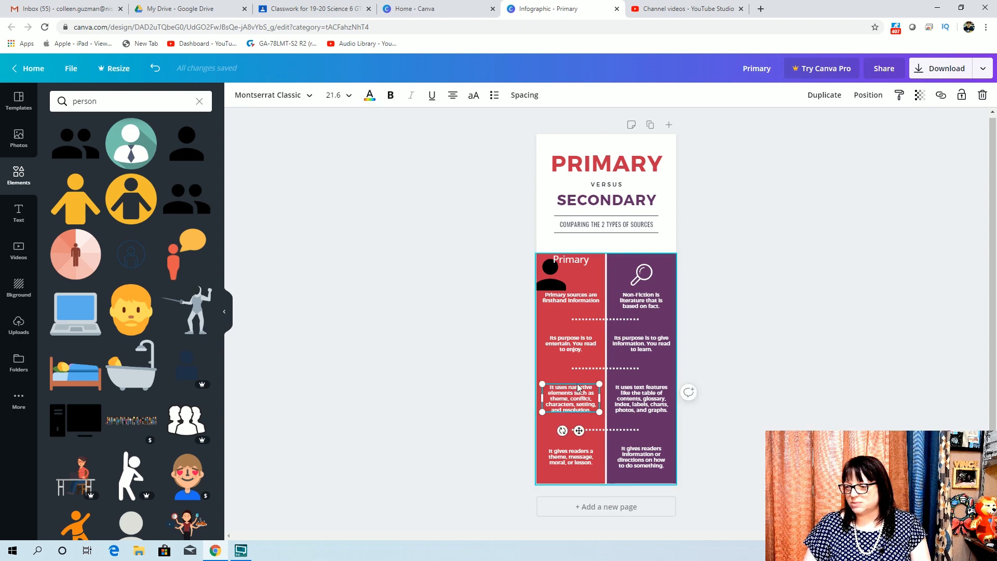
click(578, 388)
click(578, 387)
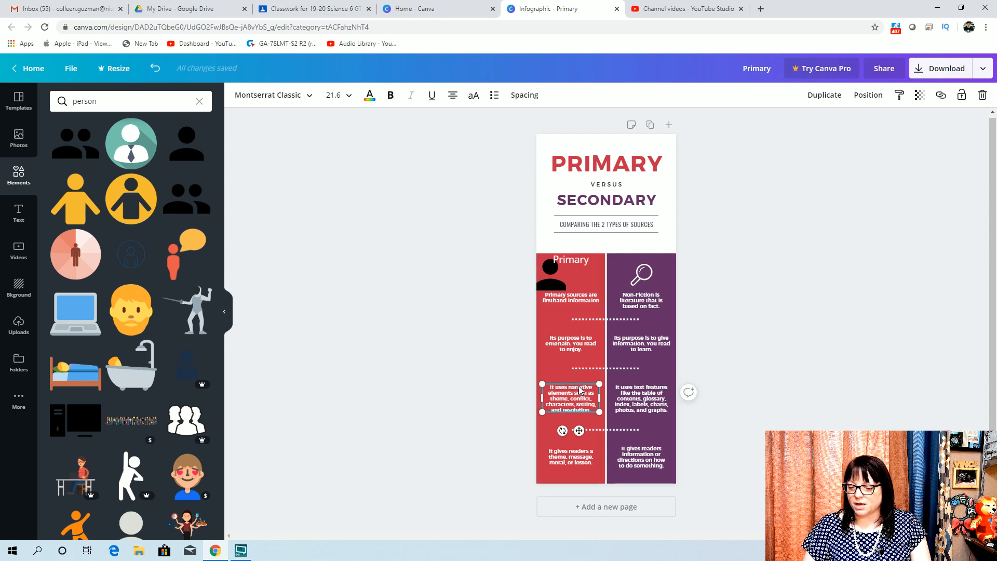
drag(580, 390, 650, 400)
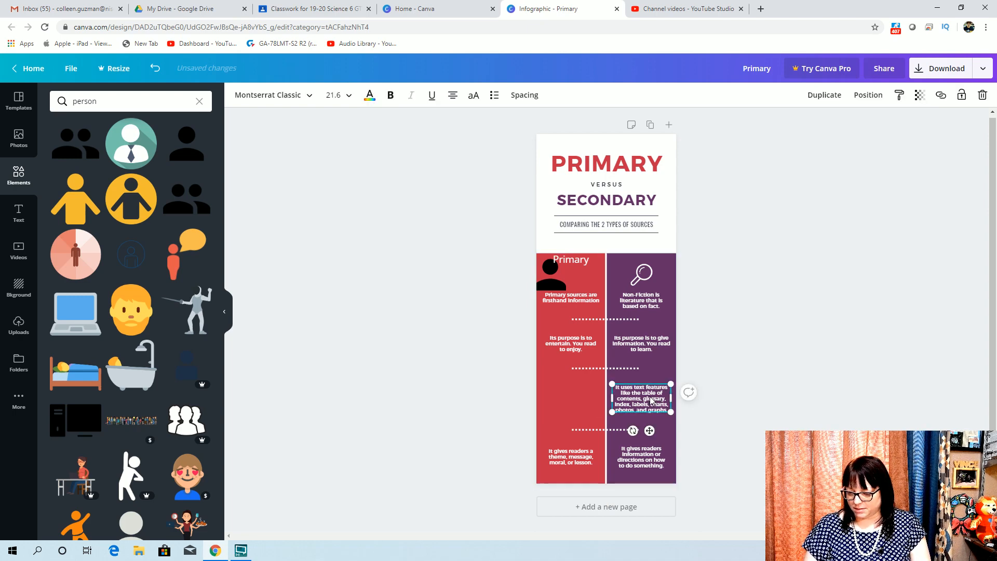
key(Delete)
Delete the bottom-row statements in both columns along with the dotted divider above them
click(552, 457)
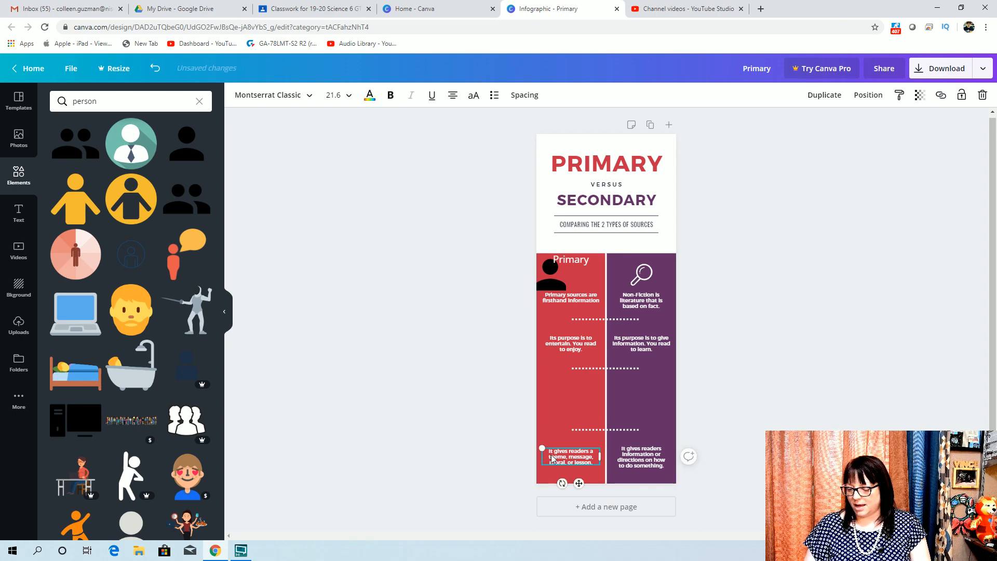
key(Delete)
click(621, 448)
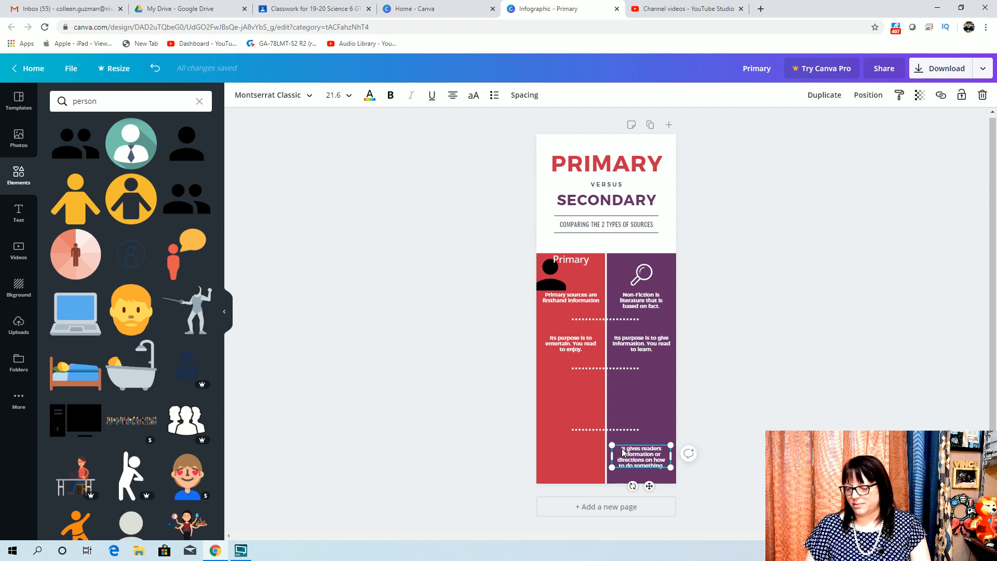
key(Delete)
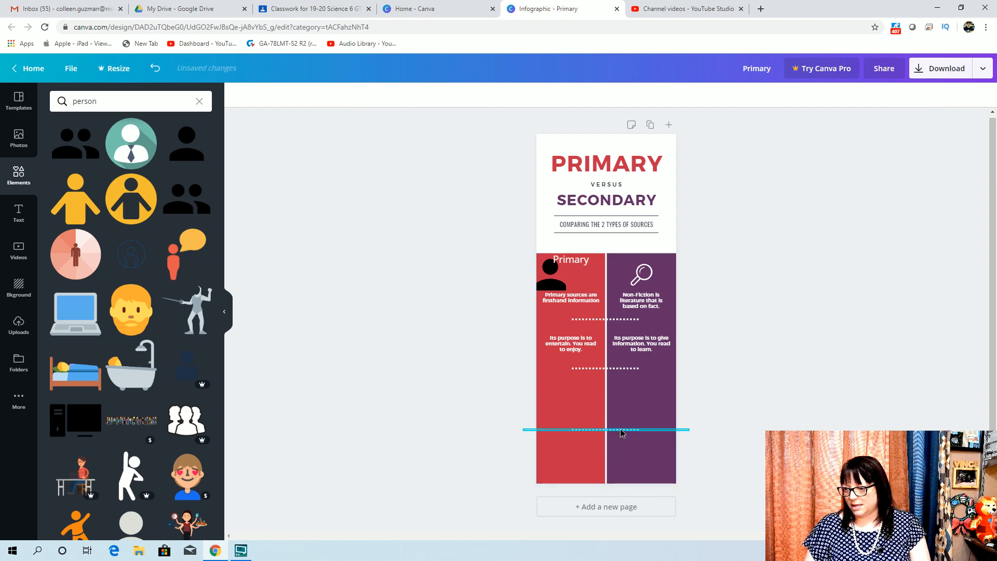
click(620, 429)
key(Delete)
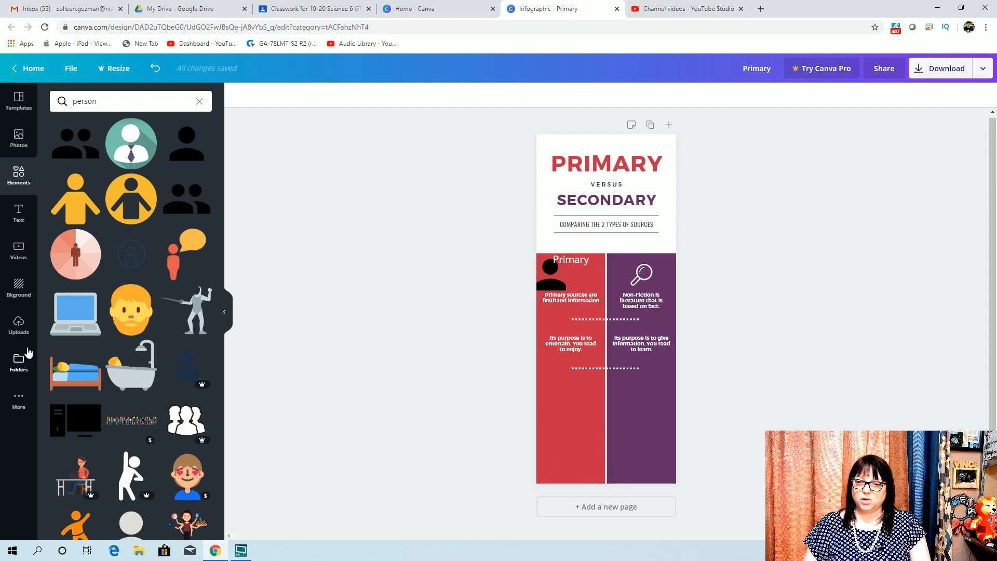
Add a wavy-edged square shape from the Shapes collection, sized to cover the emptied lower area of both columns
click(20, 179)
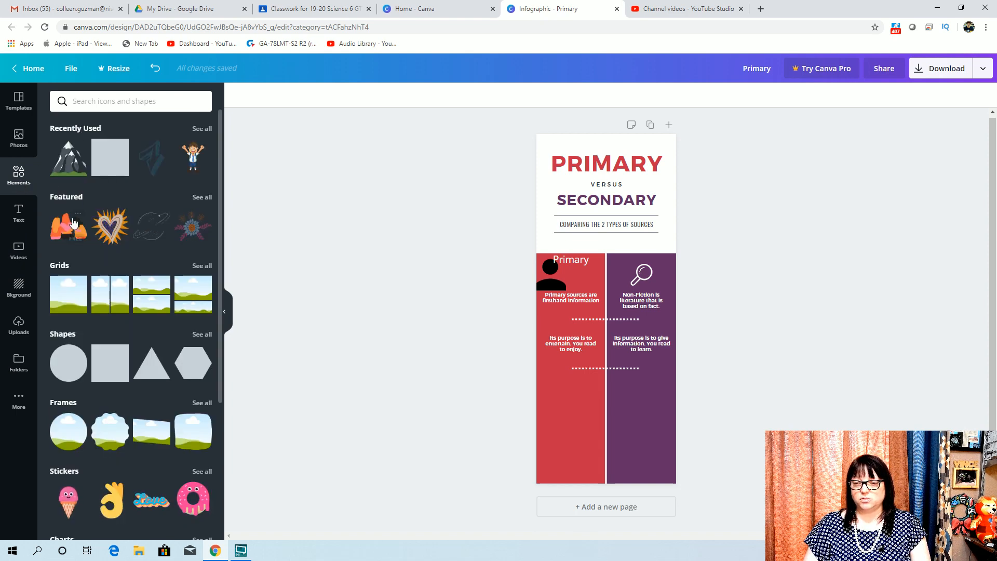
scroll(76, 220, down, 2)
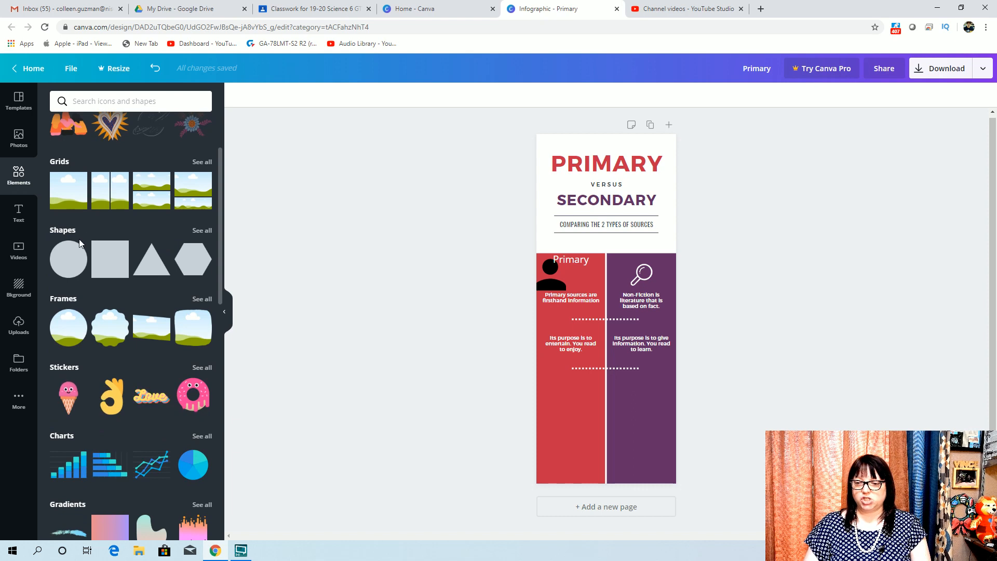
scroll(78, 239, down, 1)
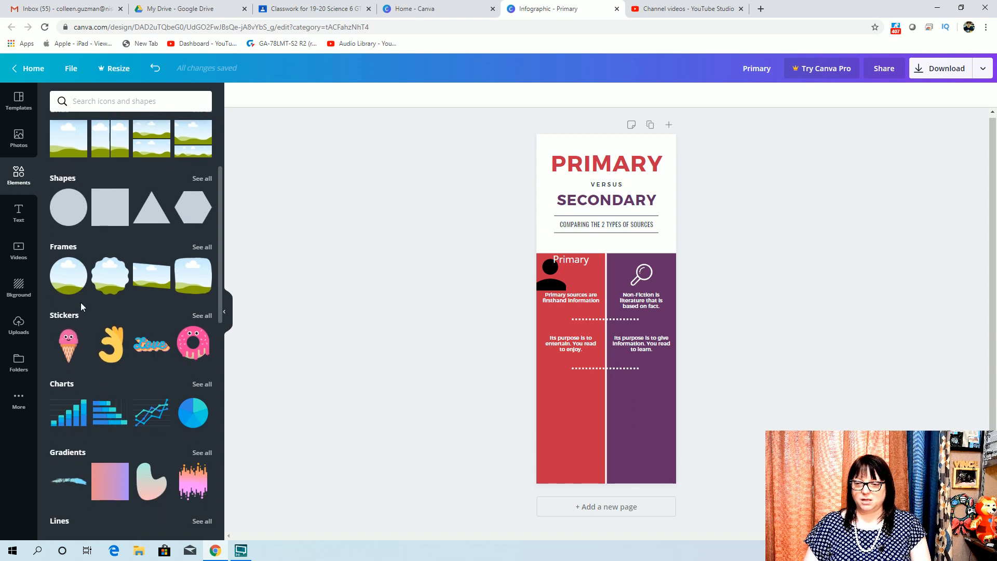
click(199, 178)
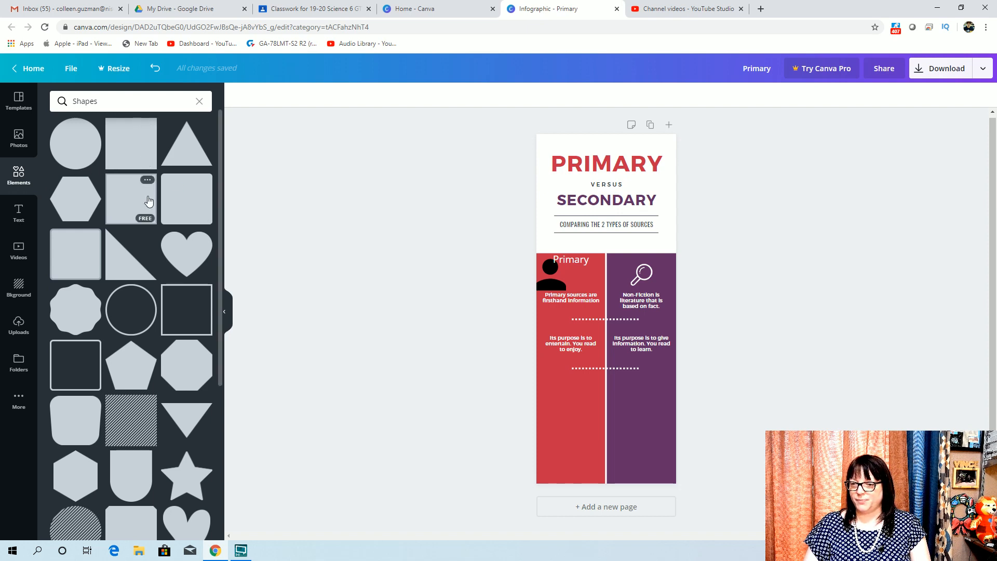
scroll(148, 201, down, 1)
scroll(148, 201, up, 1)
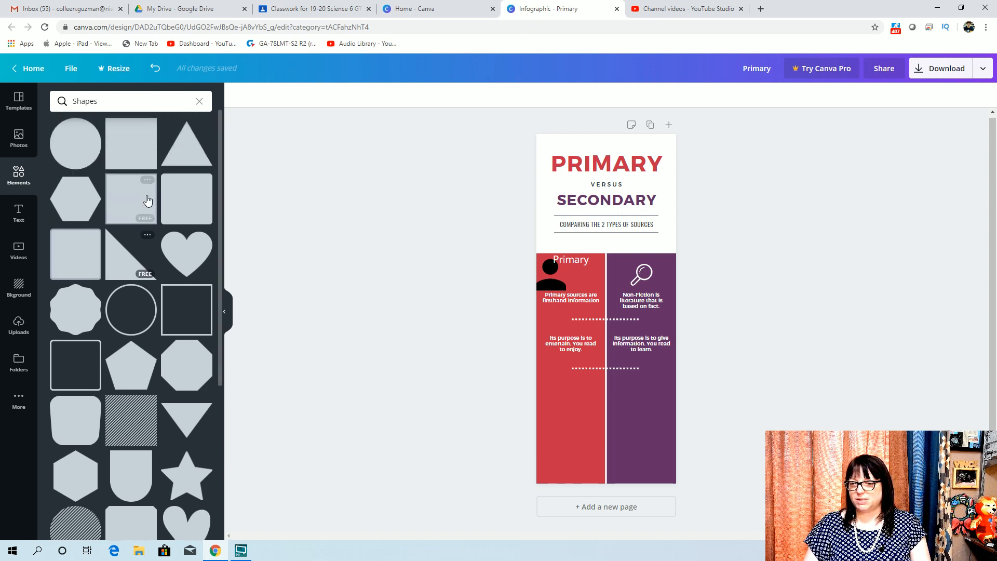
scroll(148, 201, down, 2)
scroll(148, 201, down, 4)
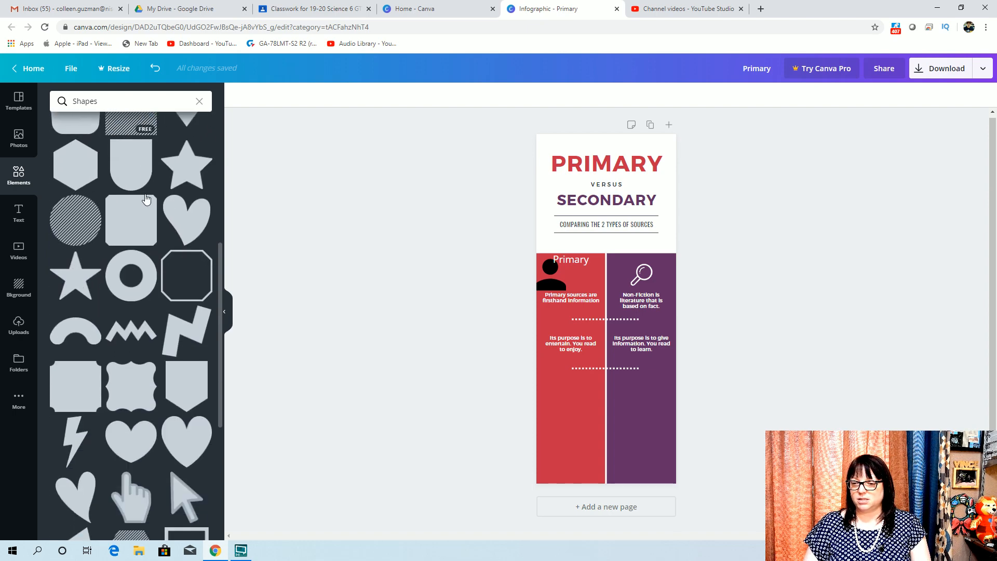
scroll(147, 199, down, 4)
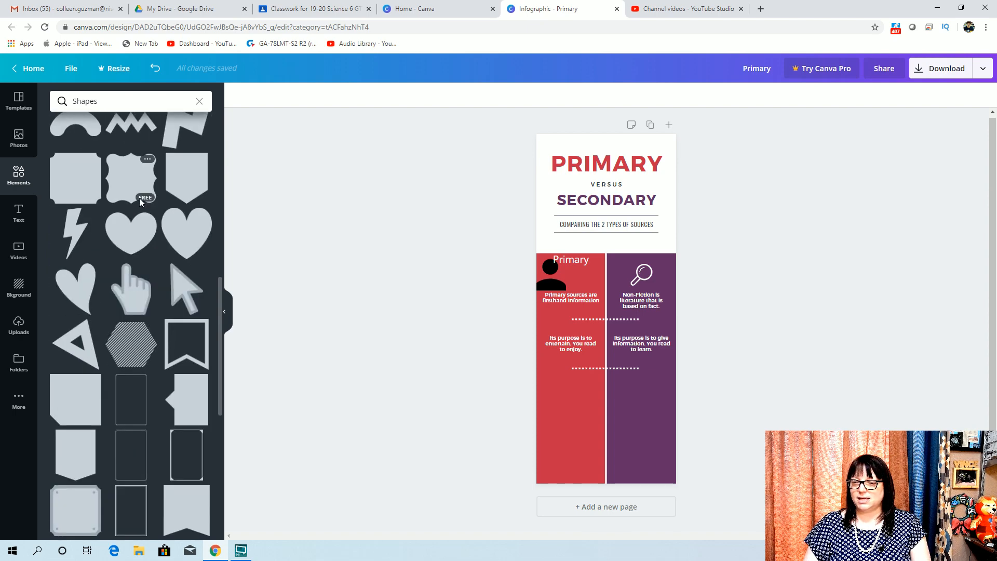
mouse_move(131, 188)
mouse_down()
mouse_move(597, 402)
mouse_move(574, 405)
mouse_up()
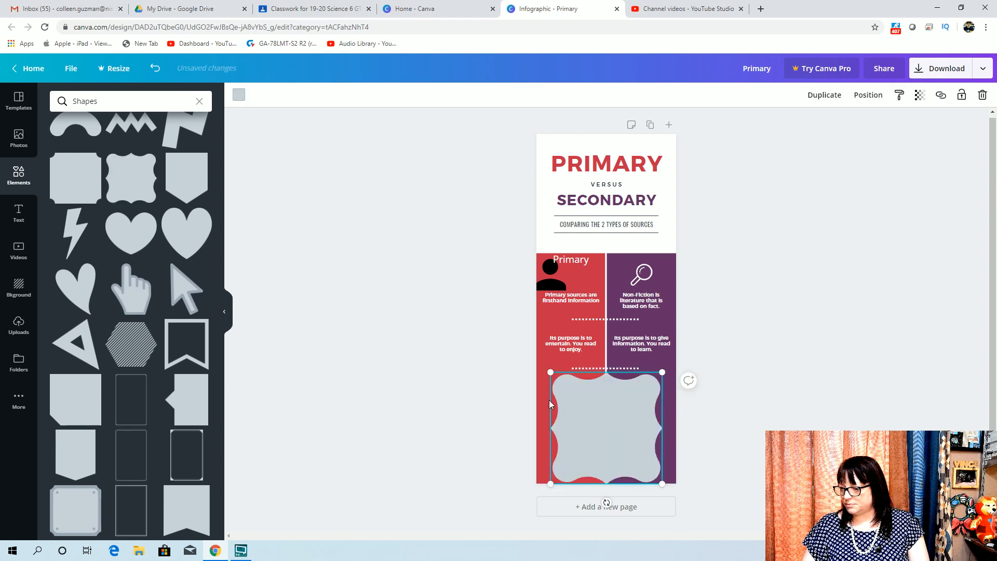
drag(548, 371, 545, 367)
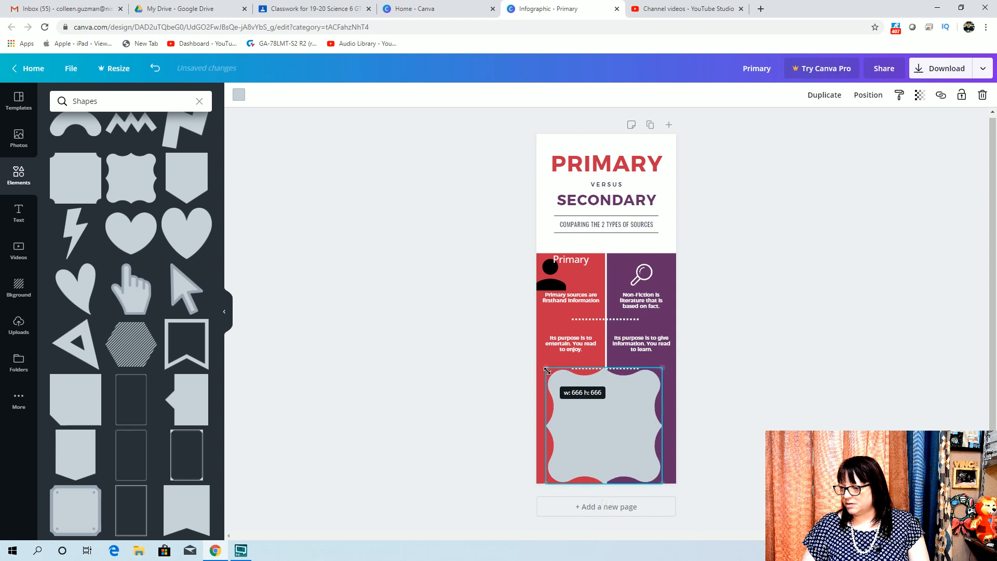
drag(596, 418, 600, 415)
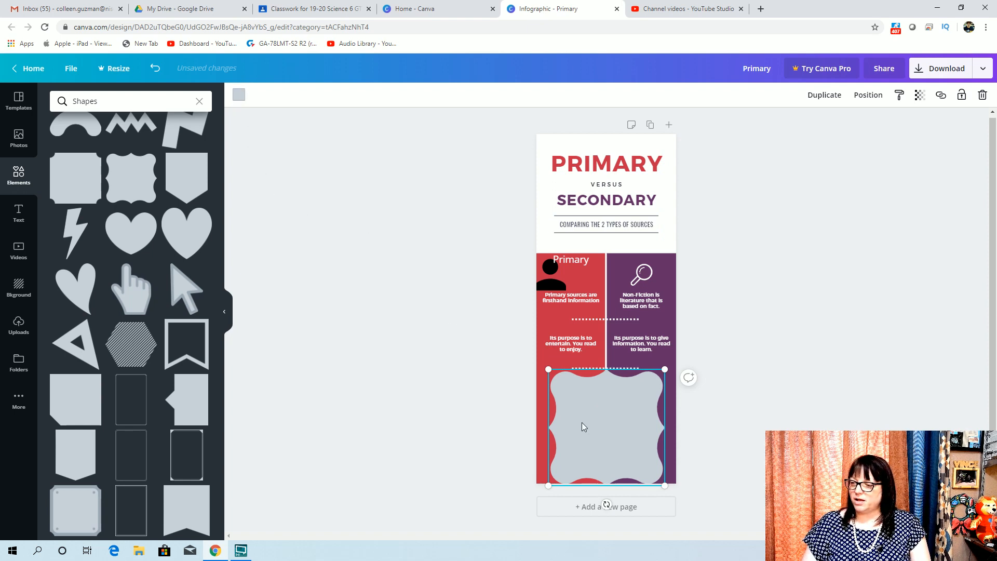
Fill the wavy shape with pink from the default colours
click(239, 96)
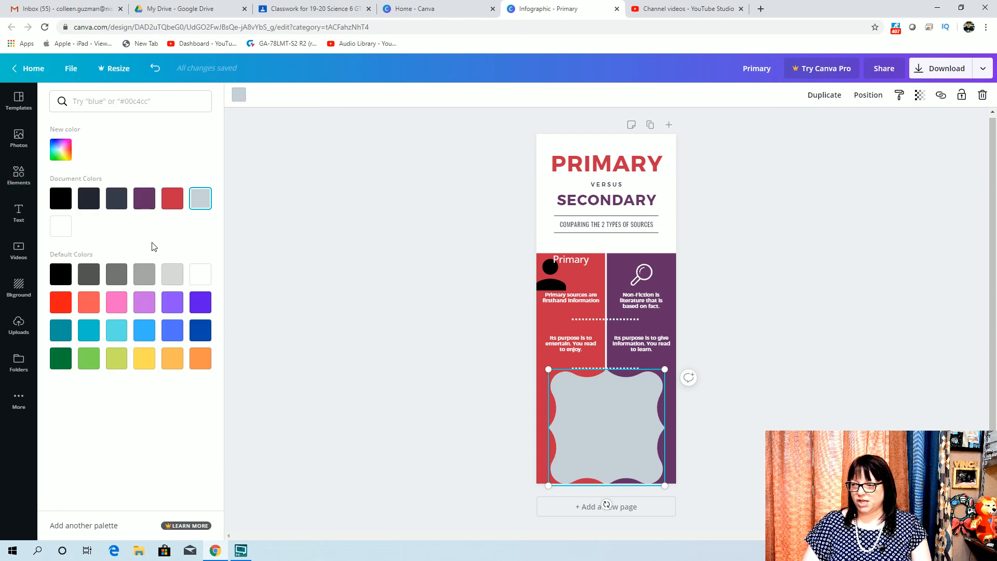
click(144, 302)
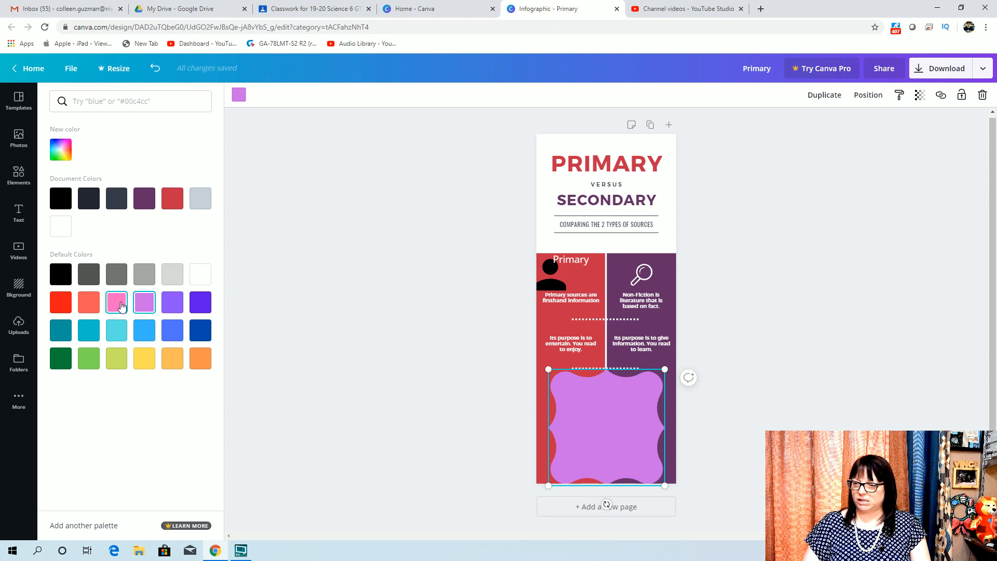
click(121, 305)
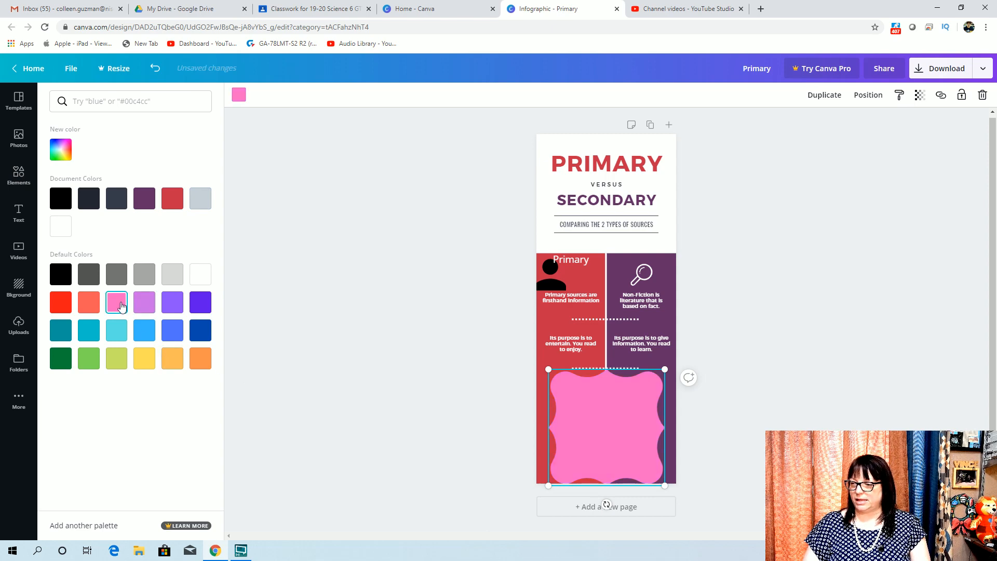
click(334, 317)
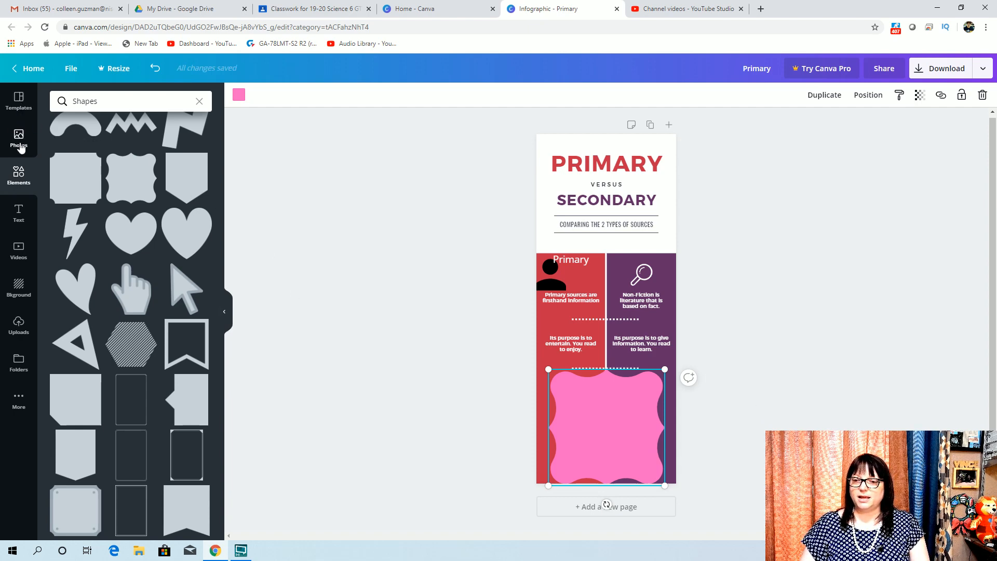
Add a subheading inside the pink shape and replace its text with "Analyzing my sources"
click(19, 212)
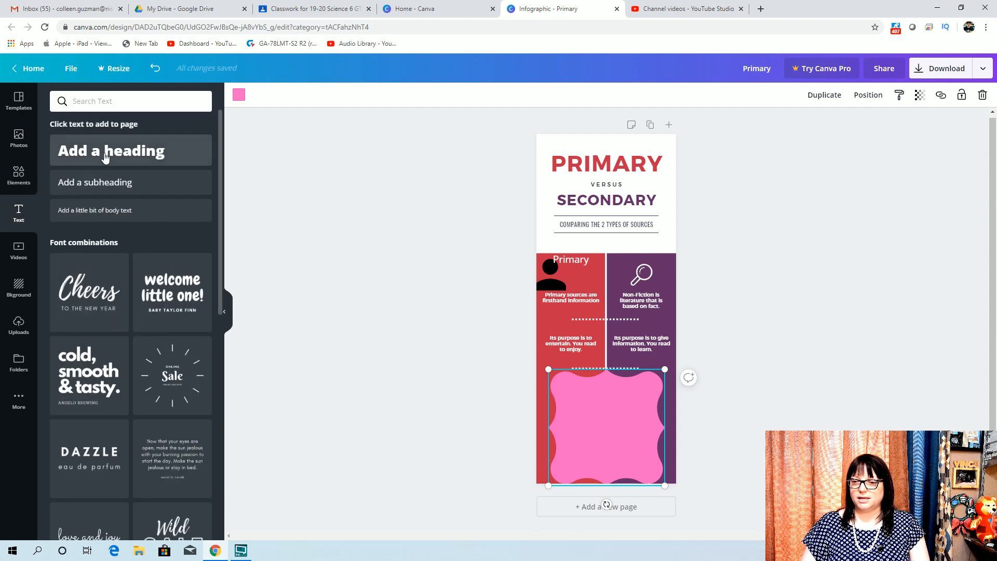
click(96, 185)
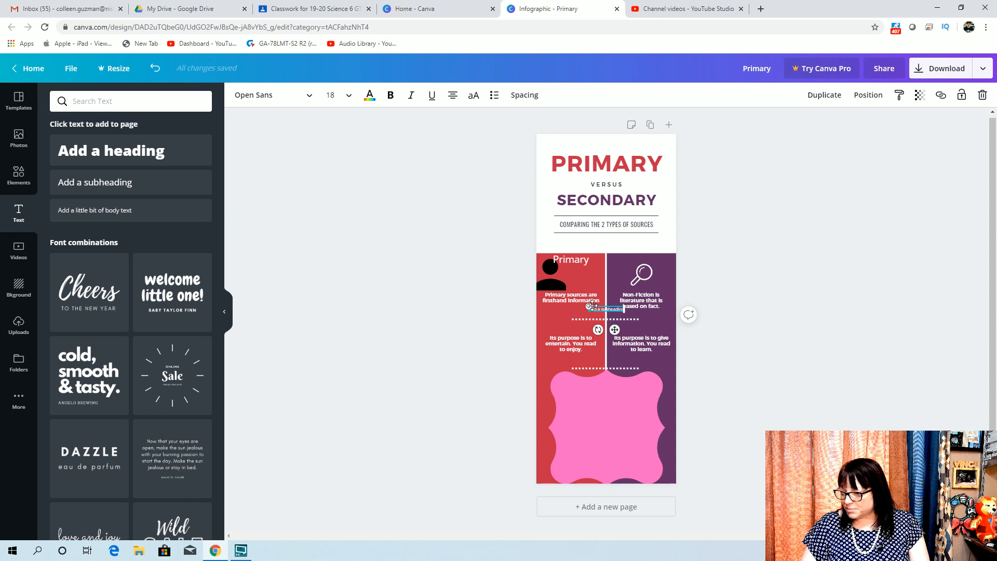
drag(594, 320, 597, 397)
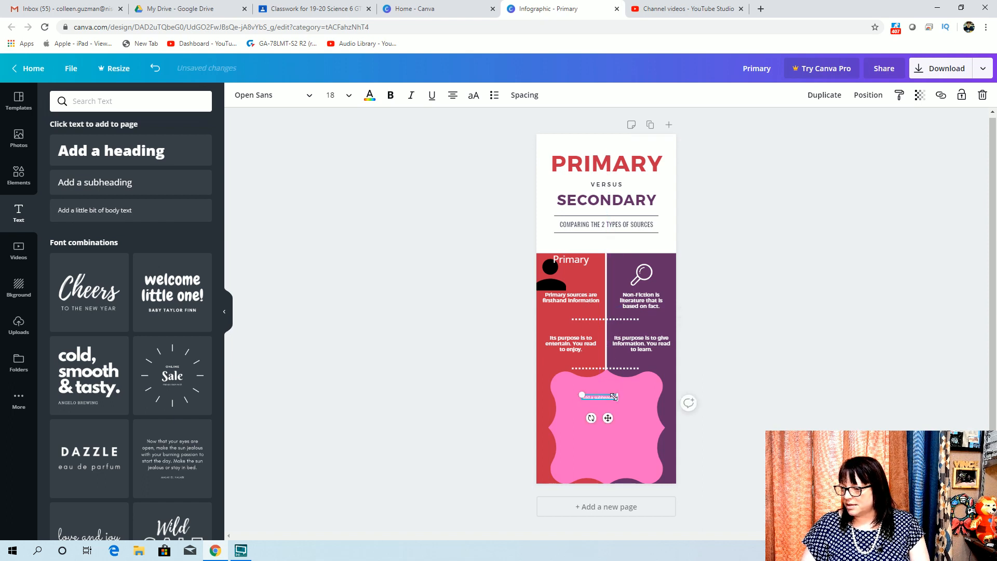
drag(614, 397, 577, 396)
key(Delete)
key(Delete)
key(Delete)
key(Delete)
key(Delete)
key(Delete)
key(Delete)
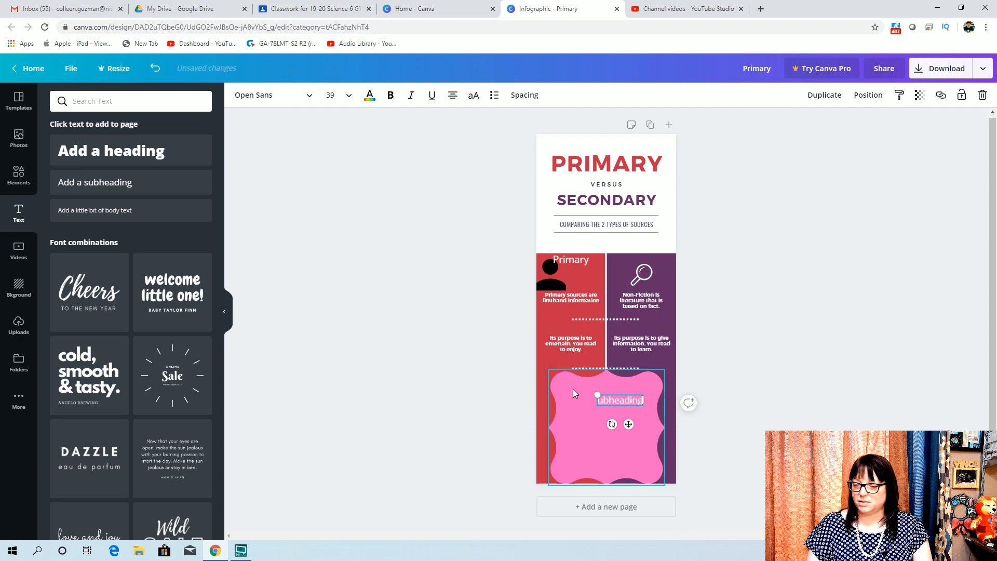
key(Delete)
key(Delete)
key(Delete)
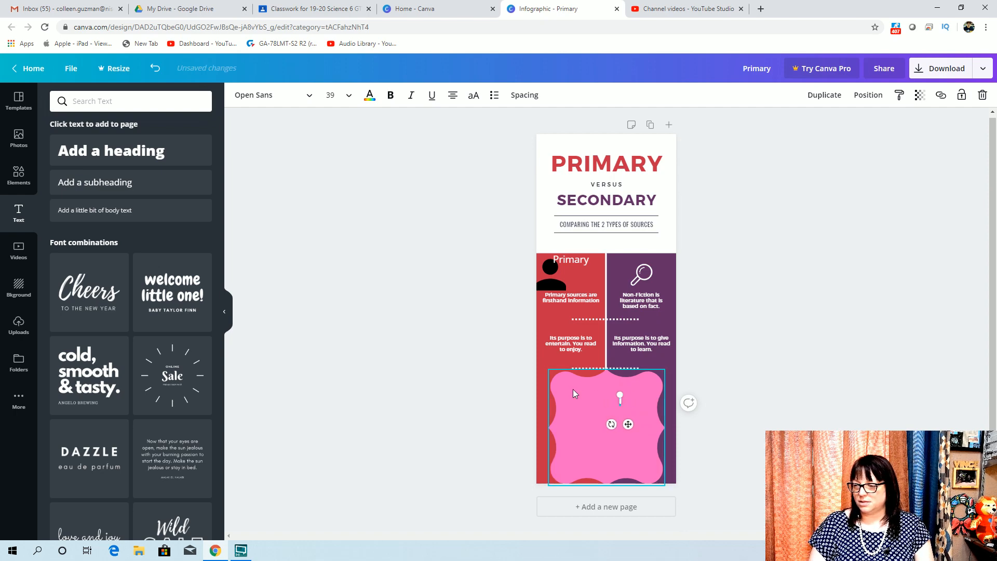
text(Analy)
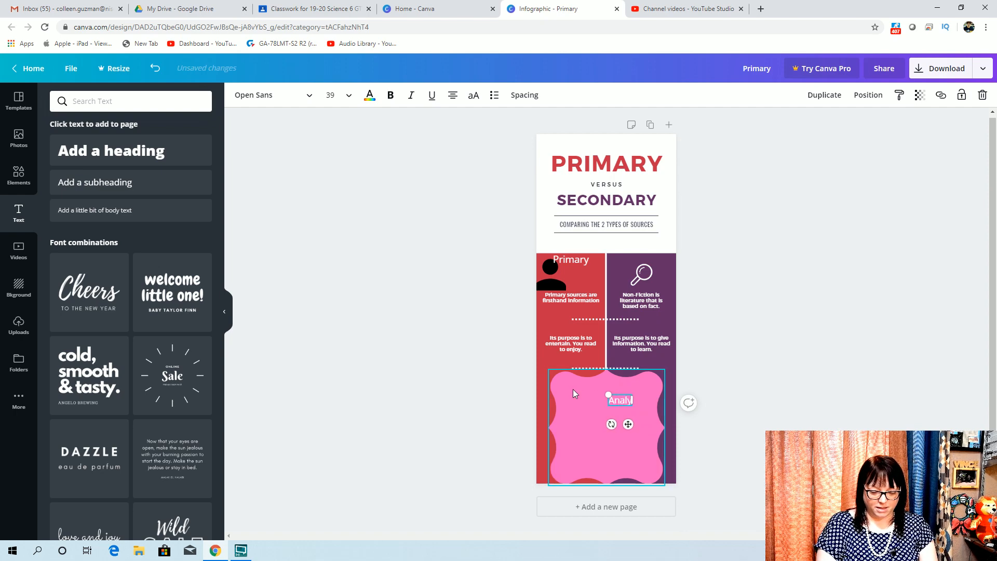
text(zing my sources)
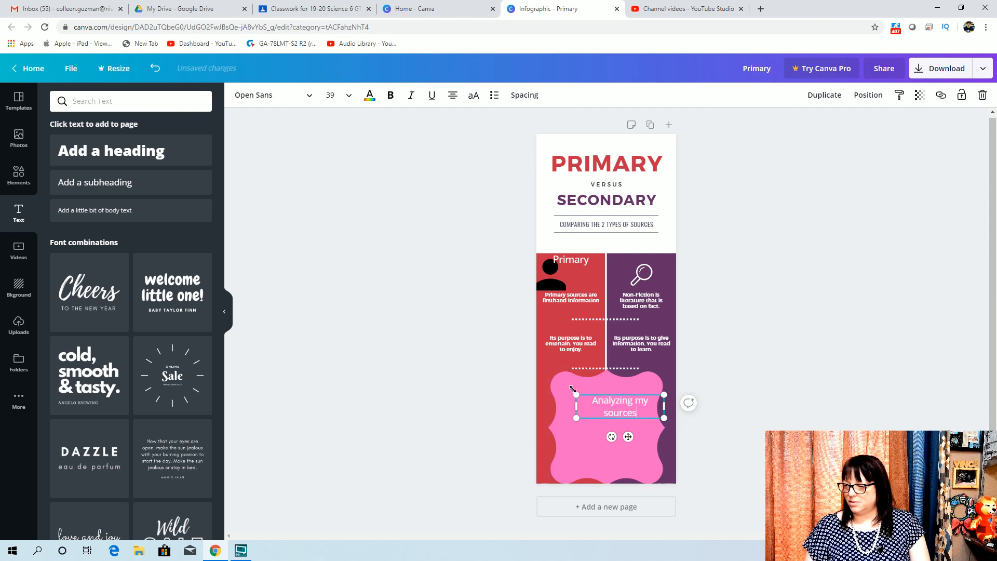
Recolour the "Analyzing my sources" text with a dark navy document colour
key(ctrl+a)
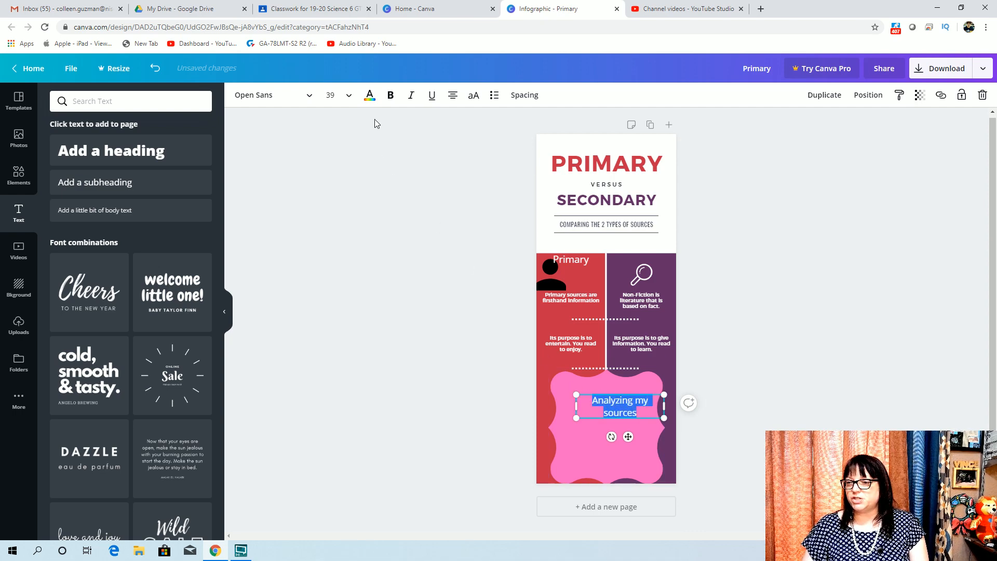
click(369, 95)
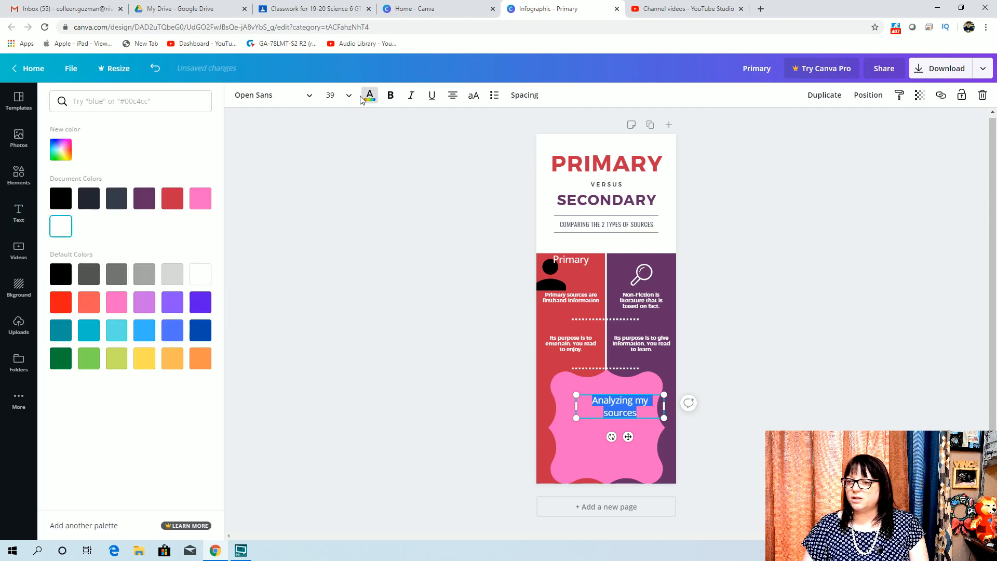
click(58, 197)
click(86, 200)
click(117, 198)
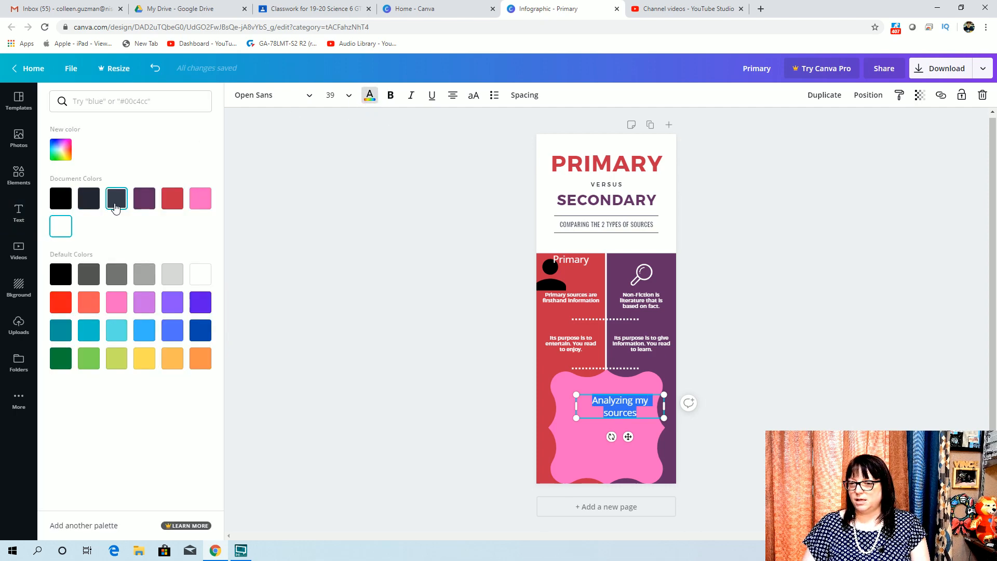
click(640, 399)
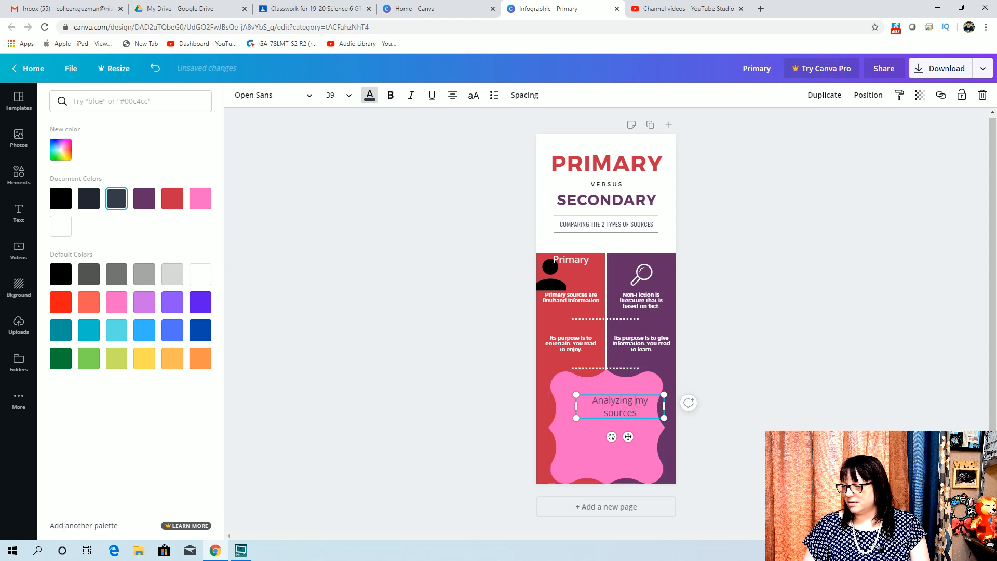
drag(640, 412, 593, 405)
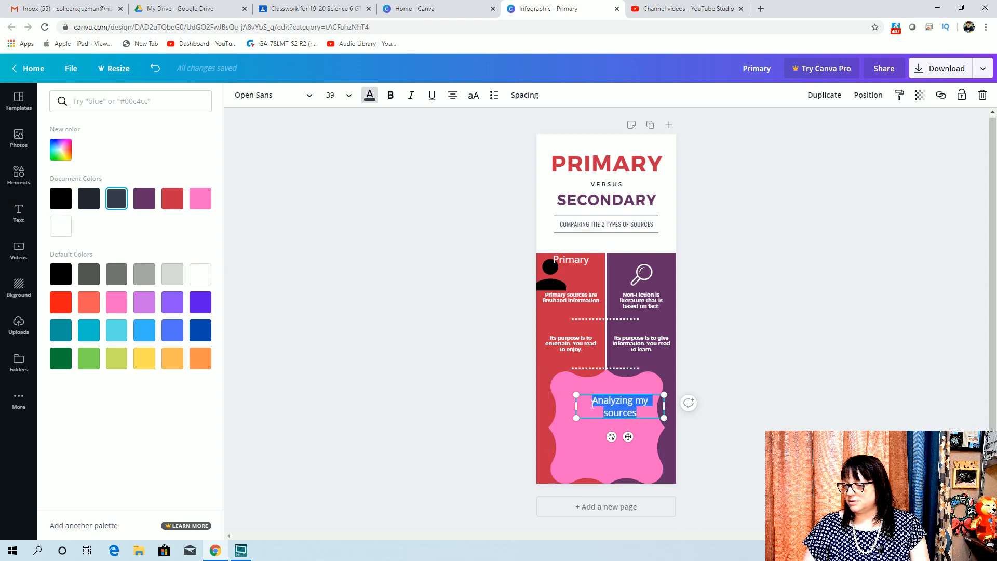
click(81, 209)
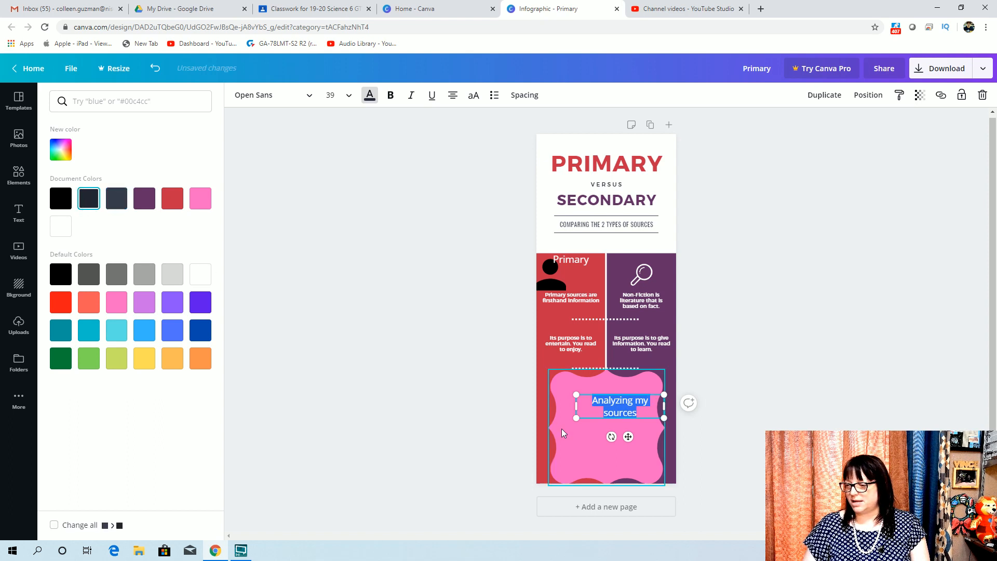
Move the "Analyzing my sources" text box up to the top of the pink wavy shape
click(600, 382)
click(616, 405)
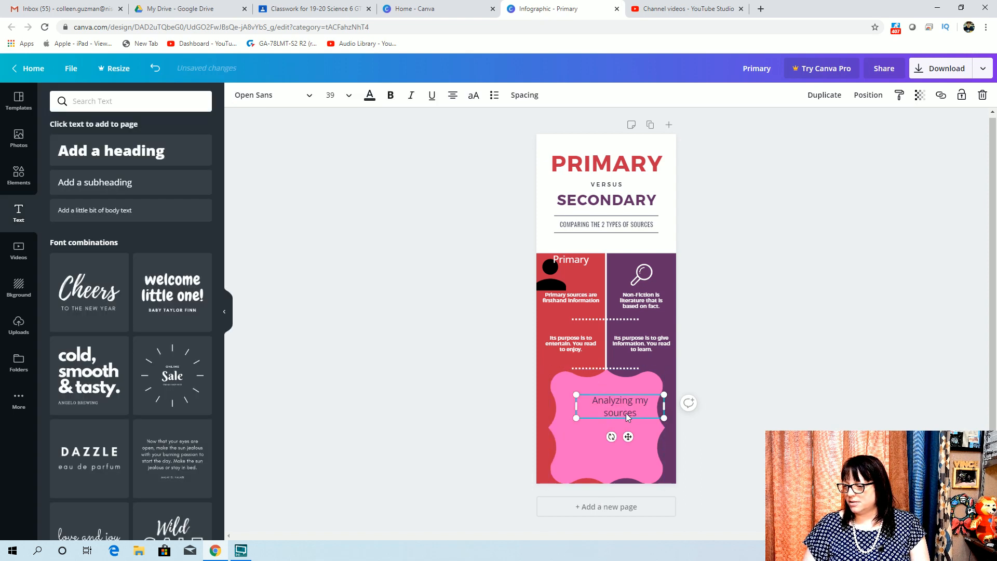
double_click(637, 412)
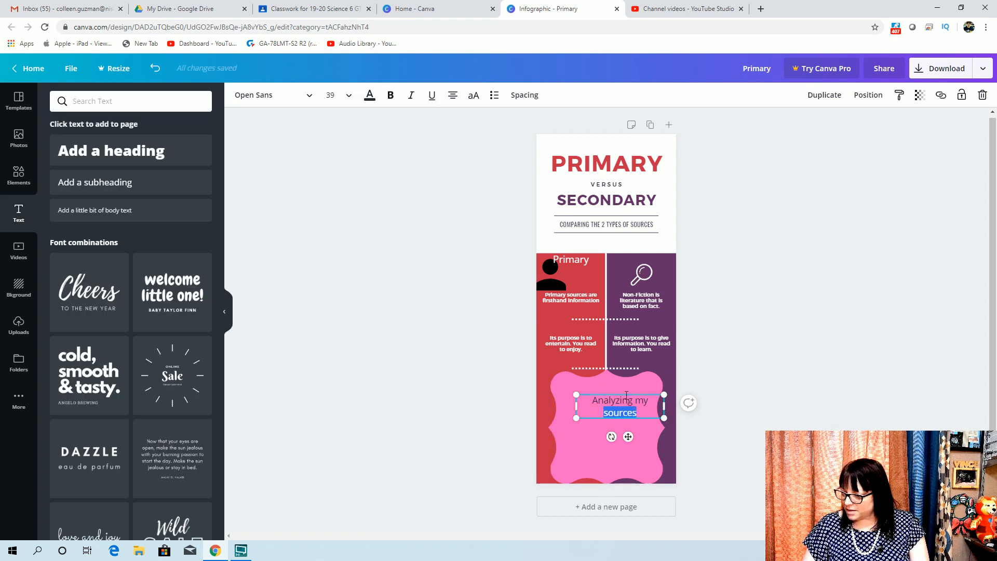
drag(627, 436, 614, 416)
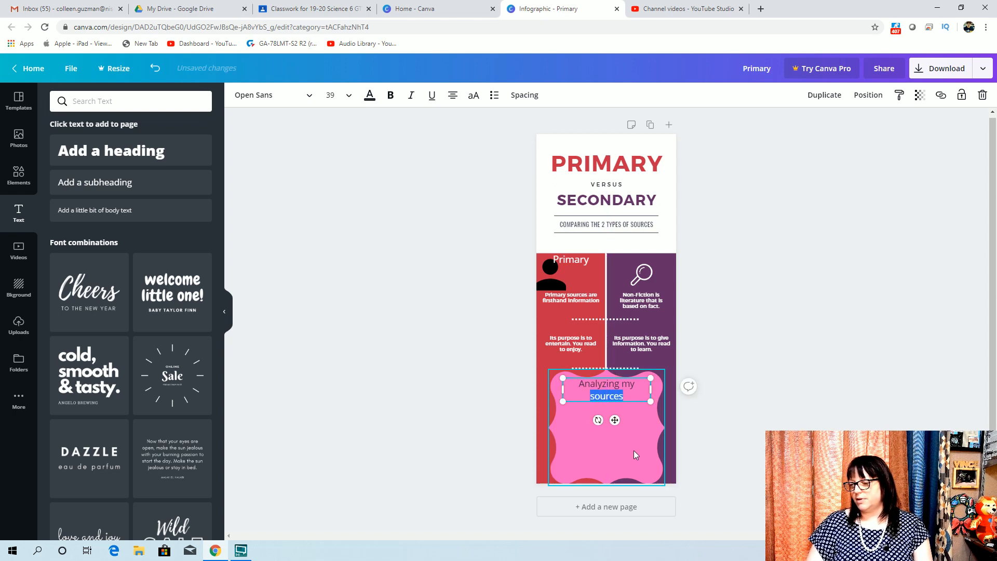
click(634, 450)
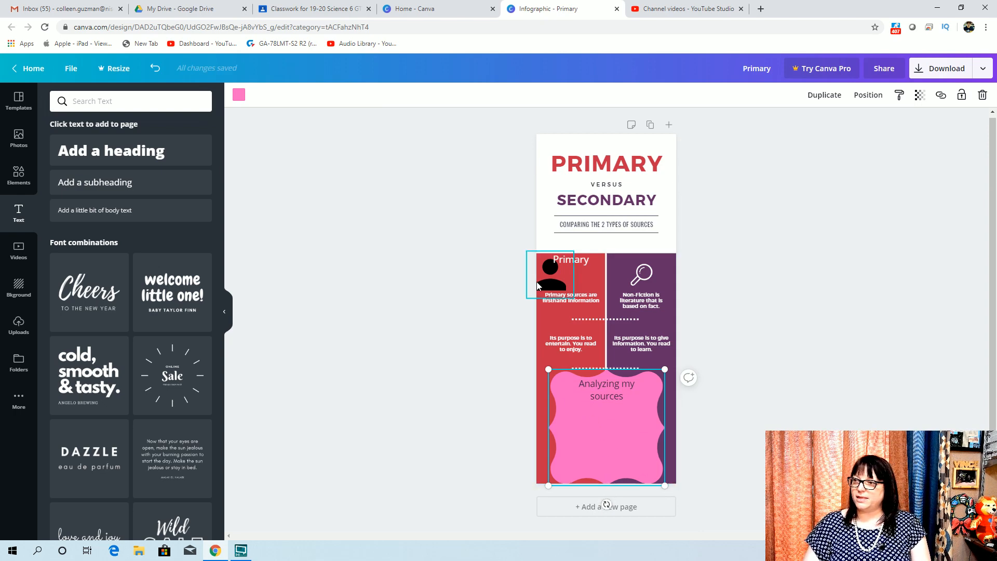
Download the infographic as a PDF Standard file and close the upgrade offer
click(160, 12)
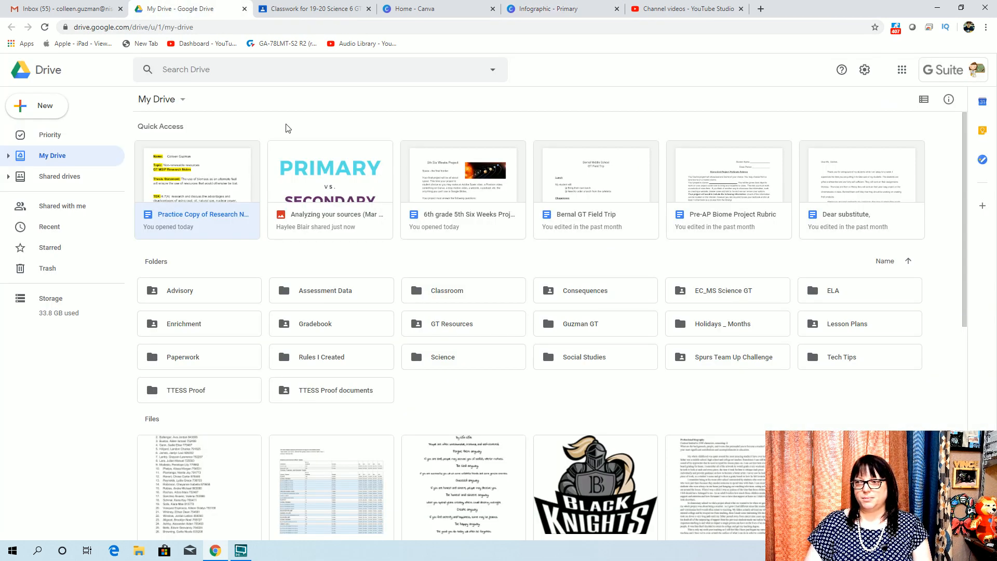
click(561, 16)
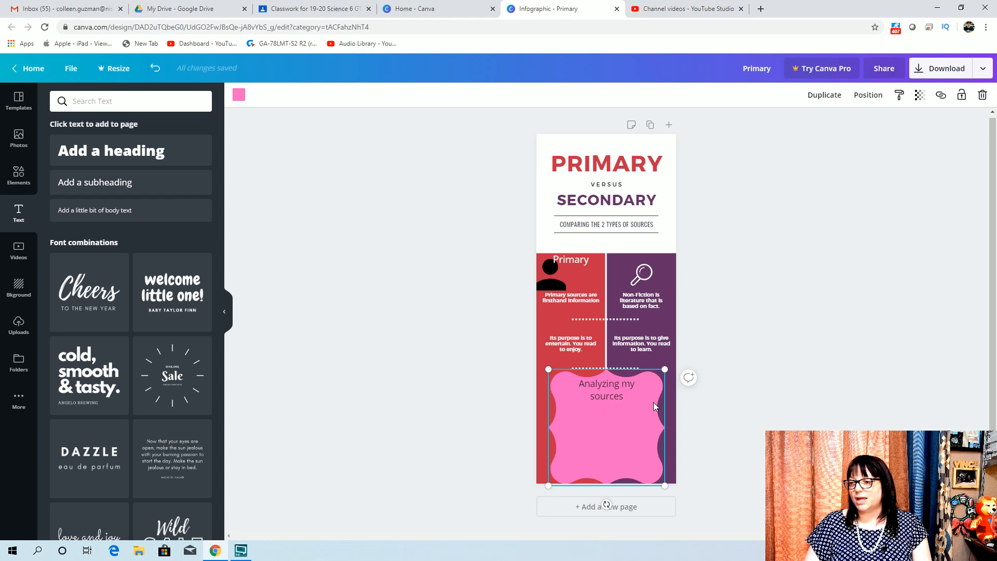
click(938, 77)
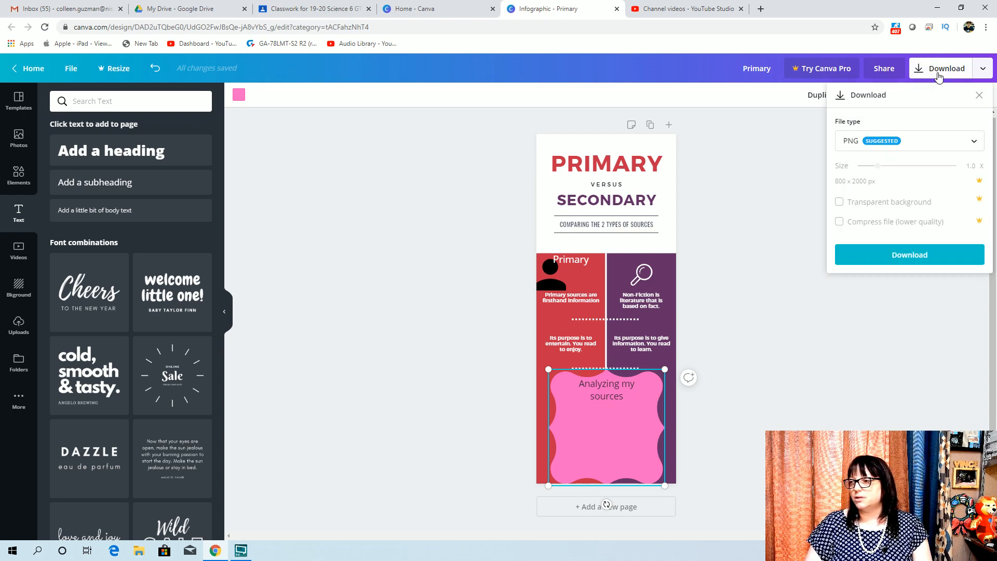
click(969, 145)
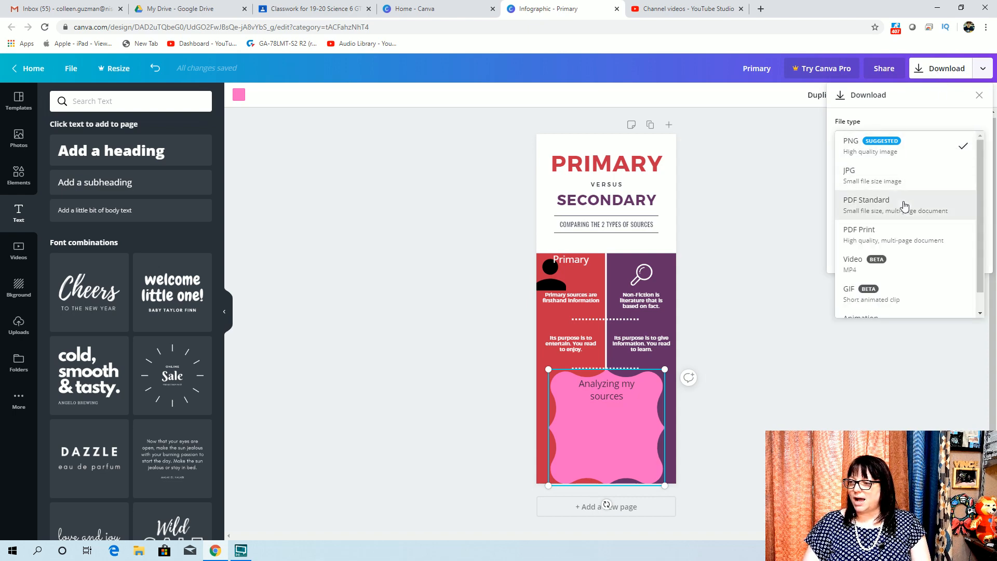
click(905, 206)
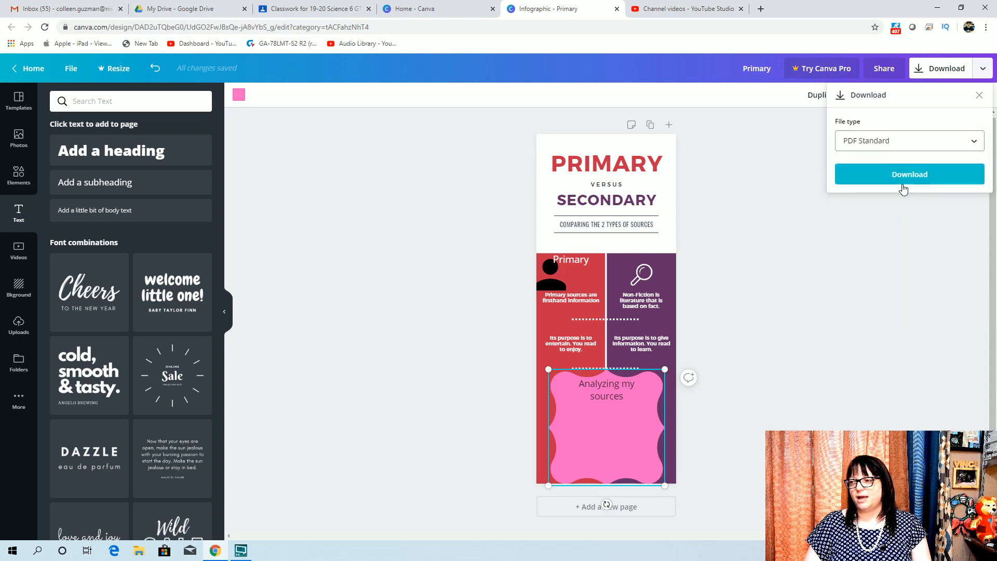
click(904, 181)
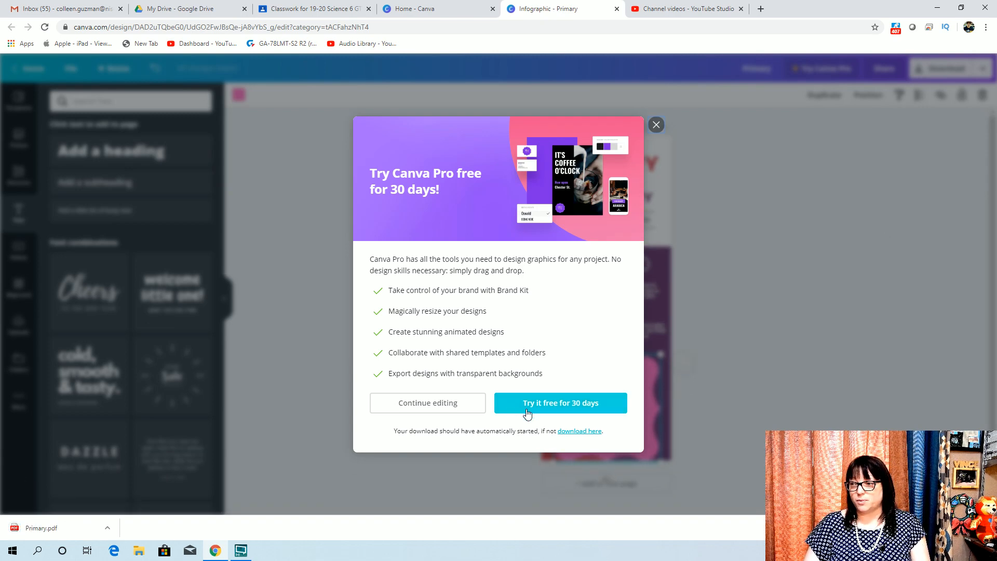
click(656, 124)
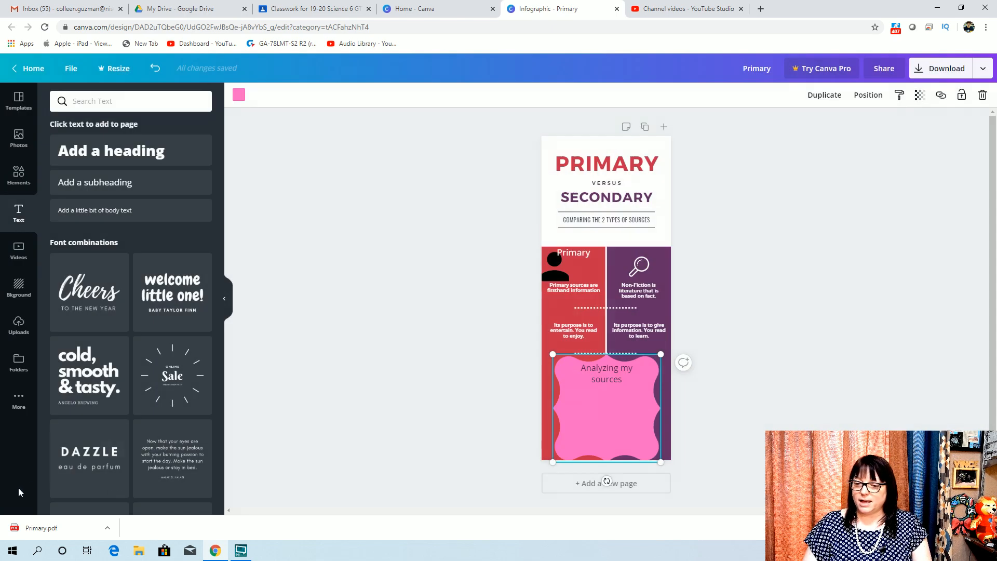
Open the downloaded Primary.pdf and scroll through it to review the exported infographic
click(57, 531)
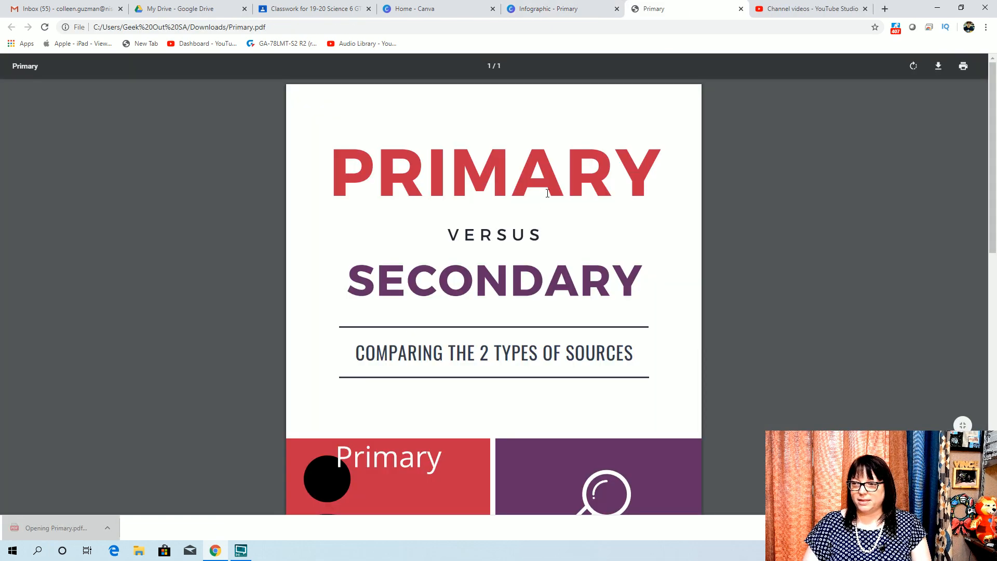
scroll(547, 193, down, 6)
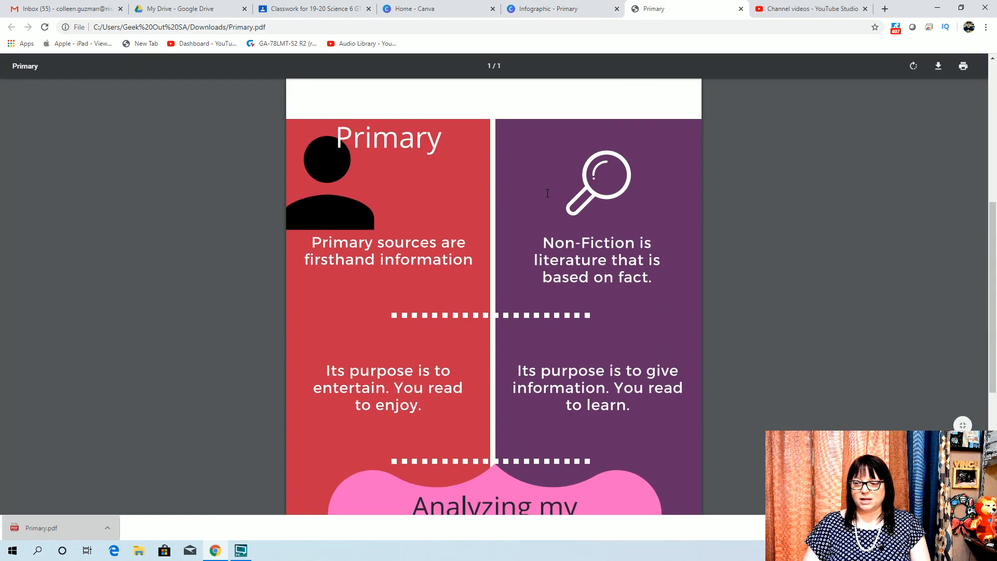
scroll(547, 194, down, 5)
scroll(587, 323, up, 11)
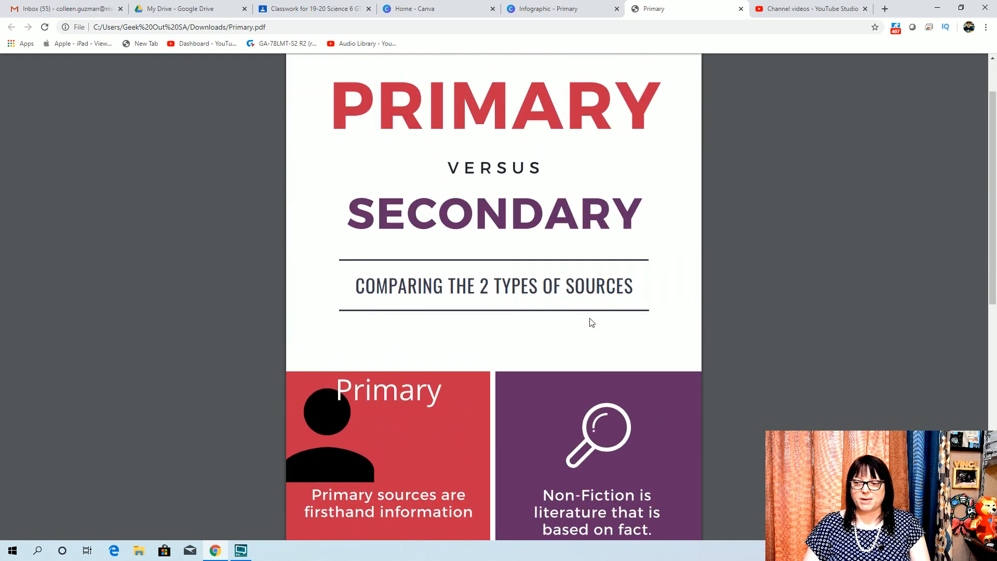
scroll(591, 317, up, 2)
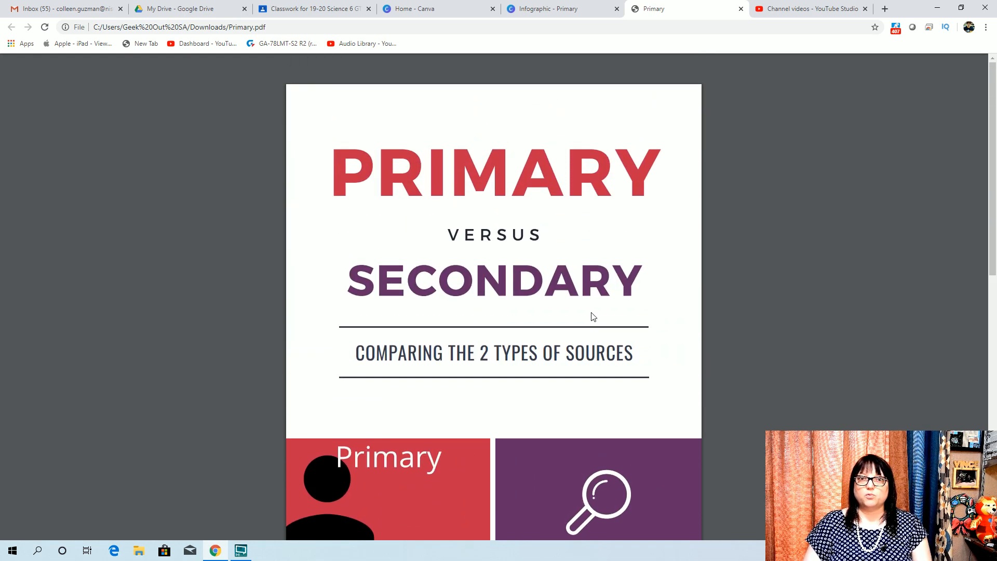
scroll(593, 316, down, 7)
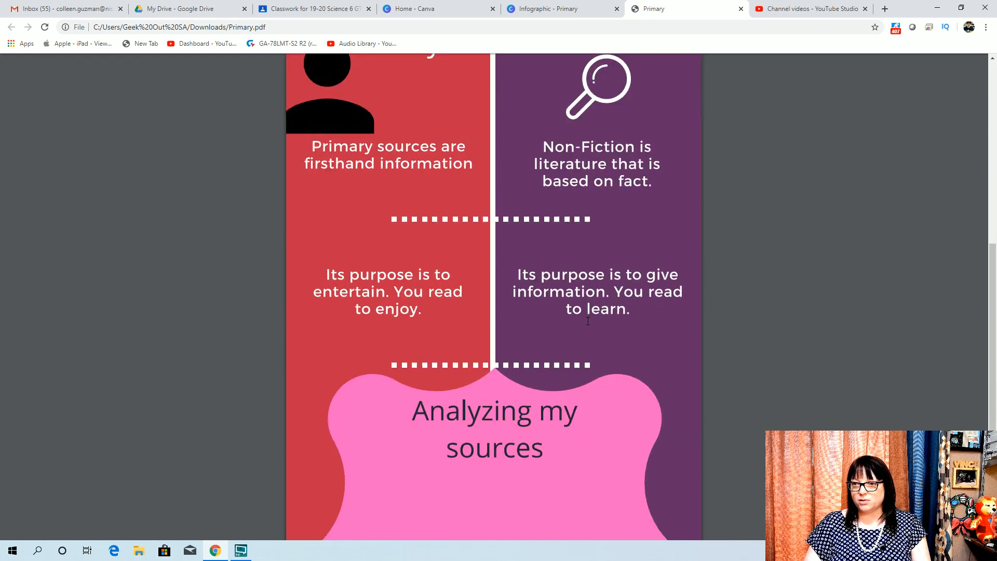
Upload Primary.pdf from the Downloads folder to My Drive in Google Drive
click(148, 8)
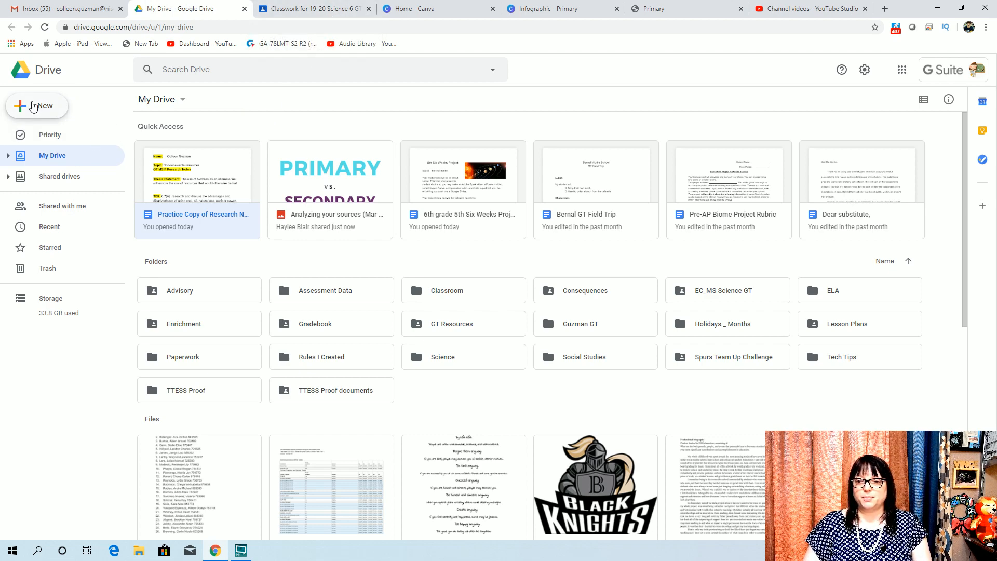
click(33, 105)
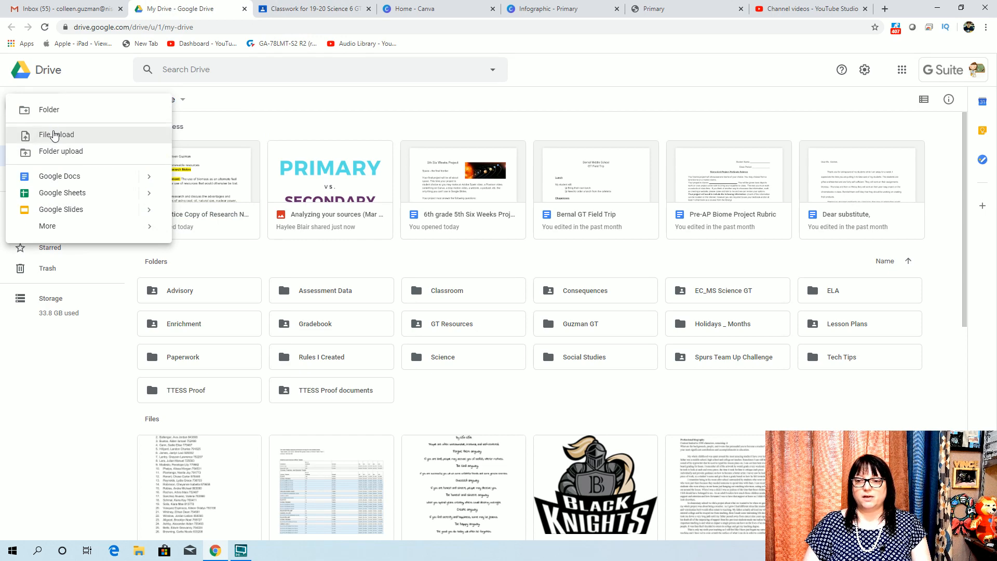
click(54, 134)
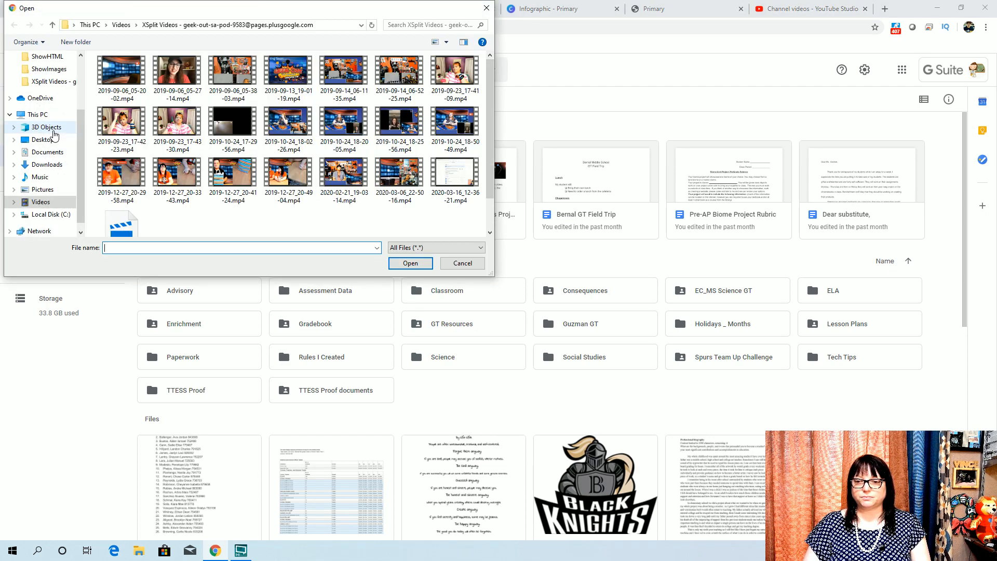
scroll(55, 136, up, 3)
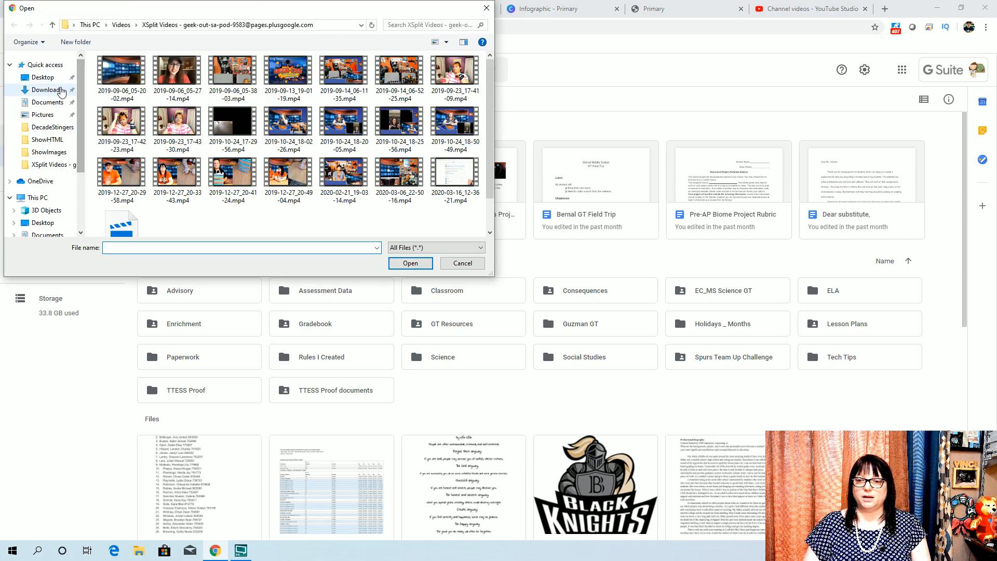
click(62, 91)
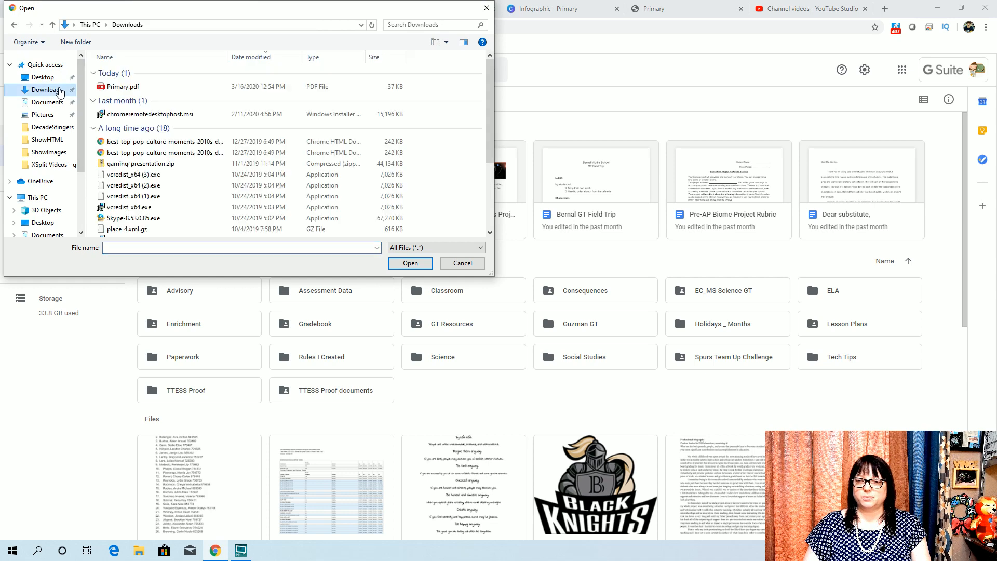
double_click(125, 87)
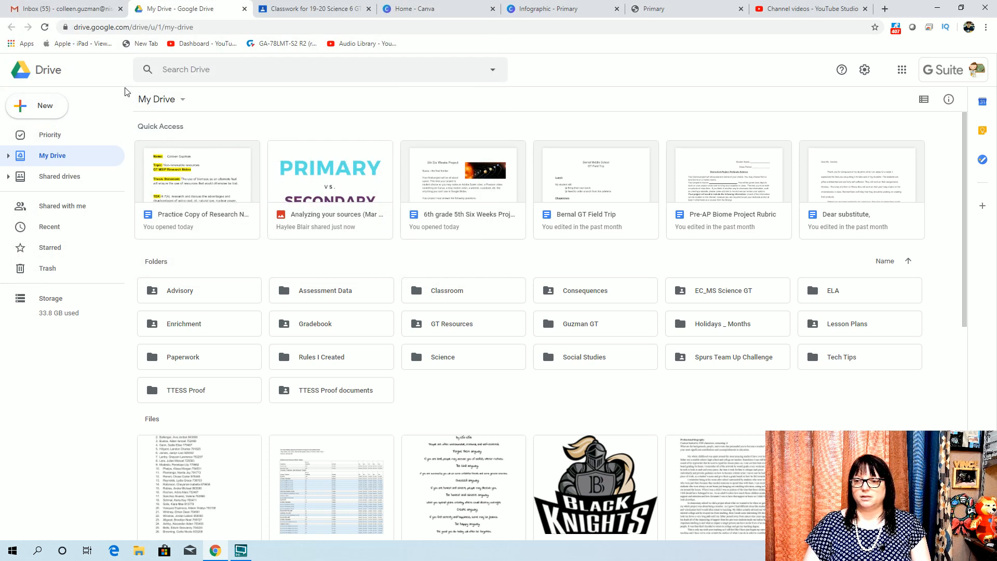